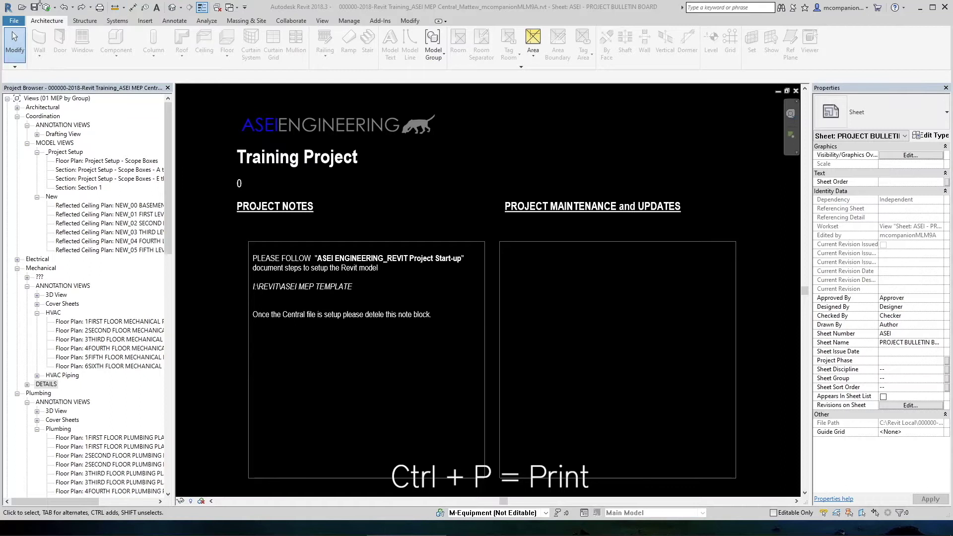
Step: Start printing the current sheet set and choose PDF-XChange Standard V6 as the printer
left_click(100, 9)
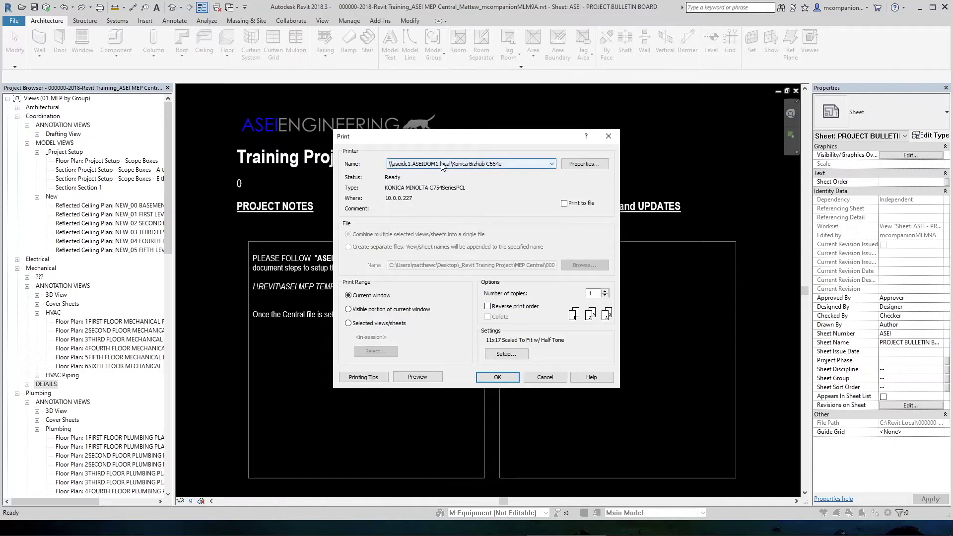
left_click(465, 167)
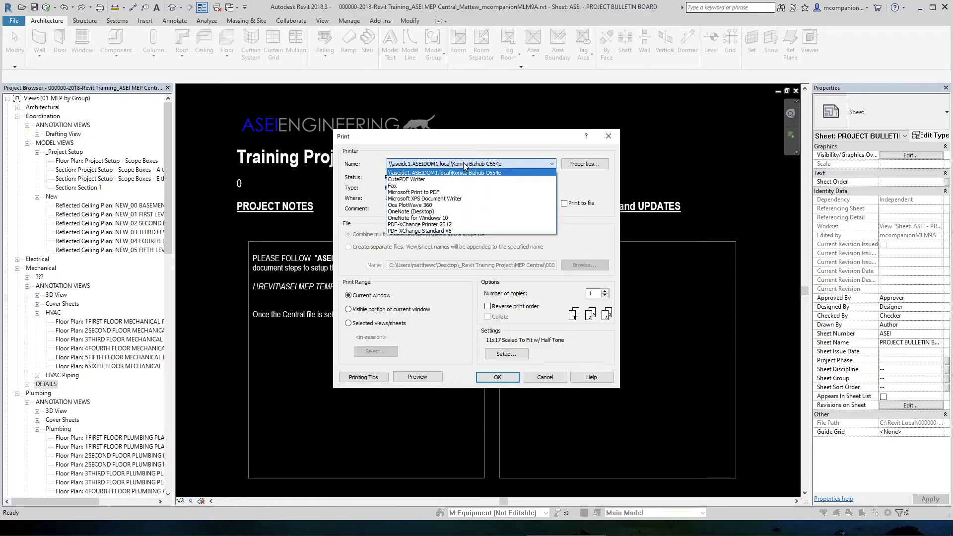
left_click(432, 233)
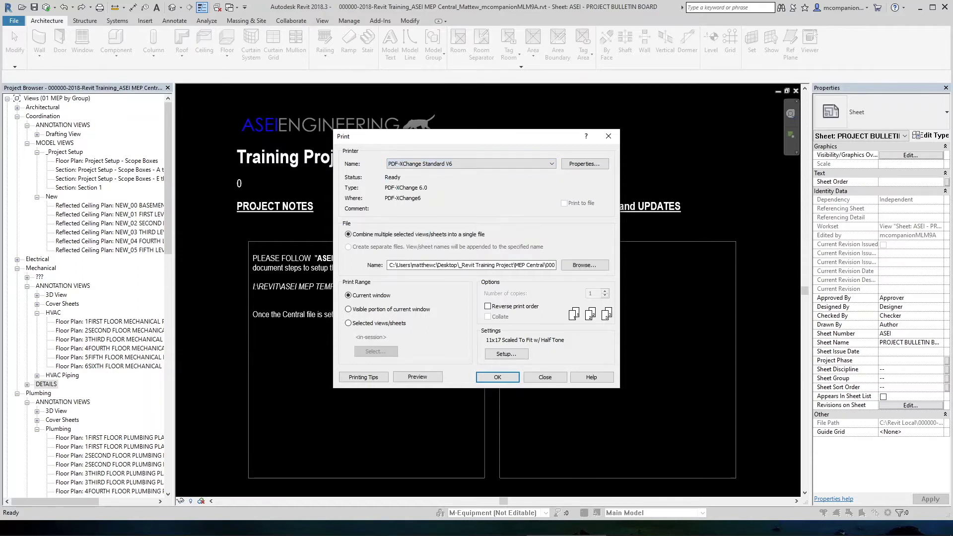
key("Return")
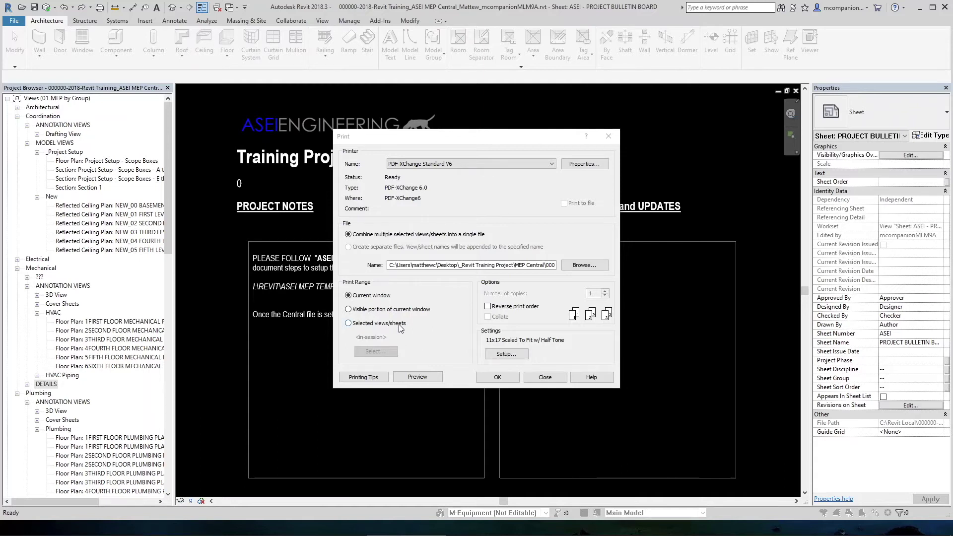
Step: Set the print range to selected views/sheets and limit the selection list to sheets only
left_click(349, 324)
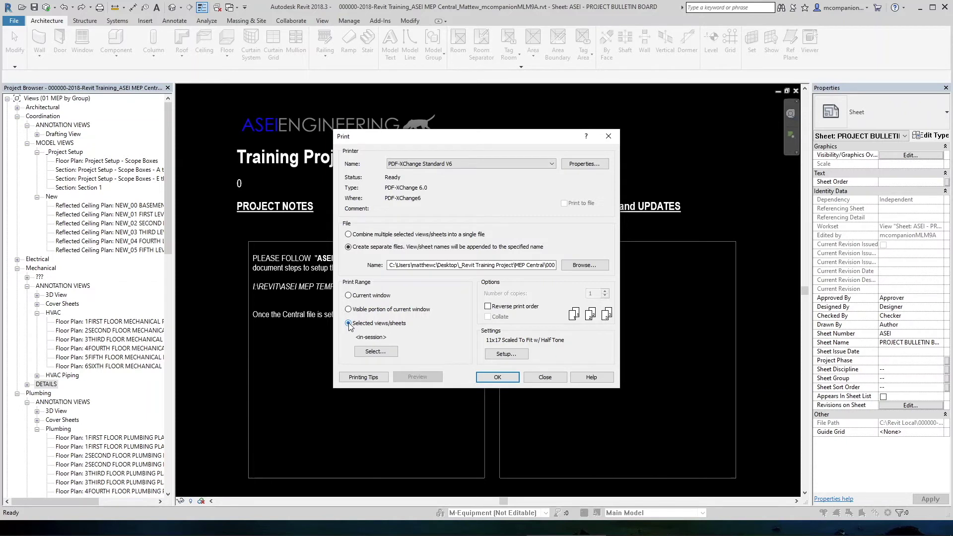
key("Return")
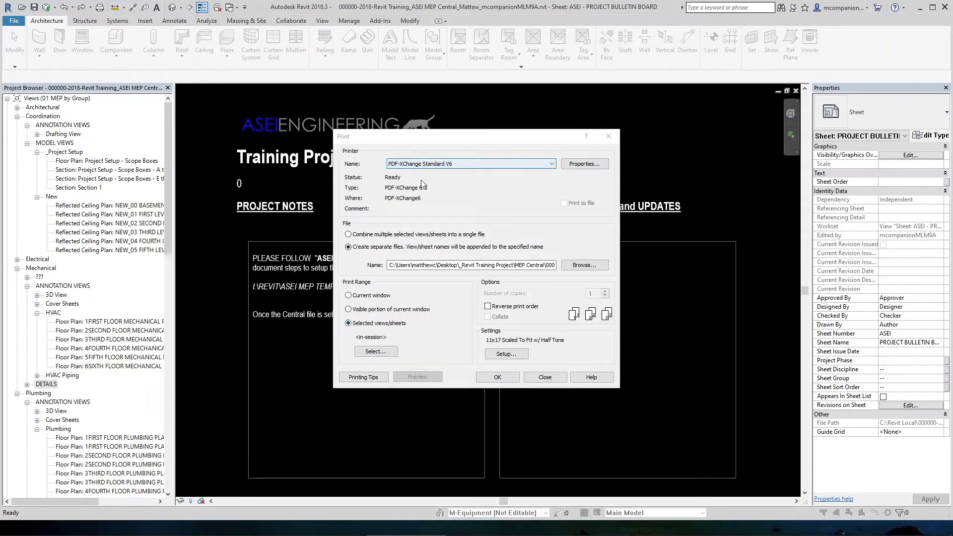
left_click(382, 353)
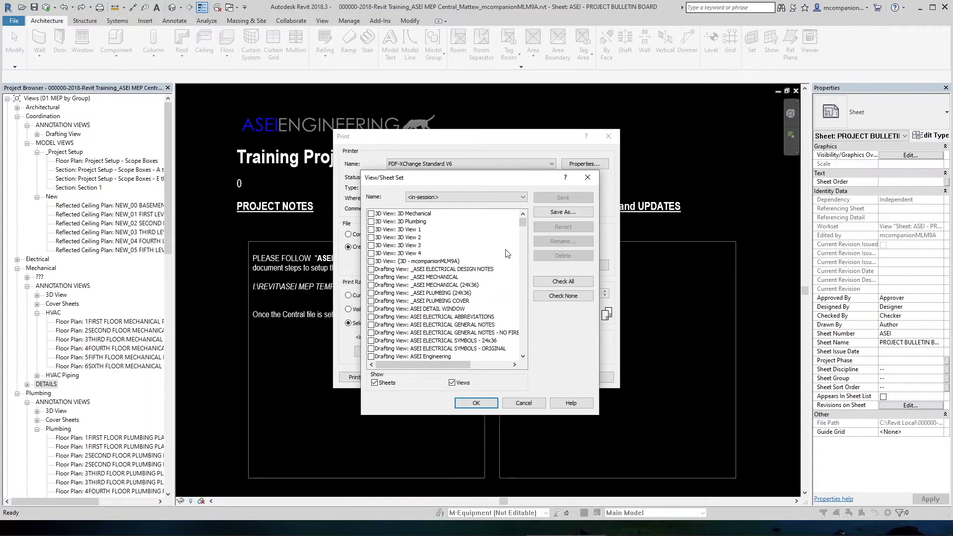
mouse_move(524, 222)
left_mouse_down()
mouse_move(521, 355)
mouse_move(536, 240)
mouse_move(529, 216)
left_mouse_up()
left_click(451, 383)
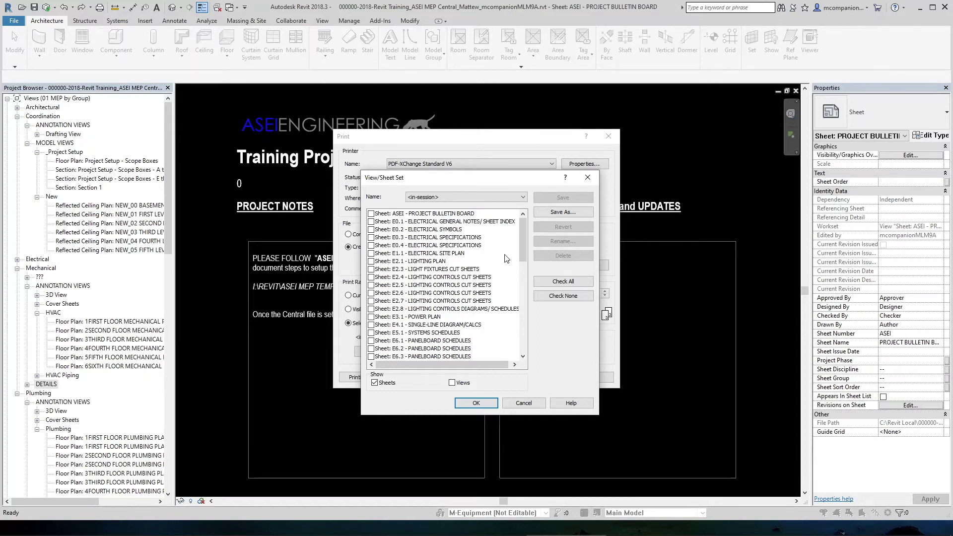
Step: Include all mechanical sheets from M0.1 Mechanical Abbreviations and Symbols through M5.1 Mechanical Details in the print selection
left_click_drag(522, 237, 520, 339)
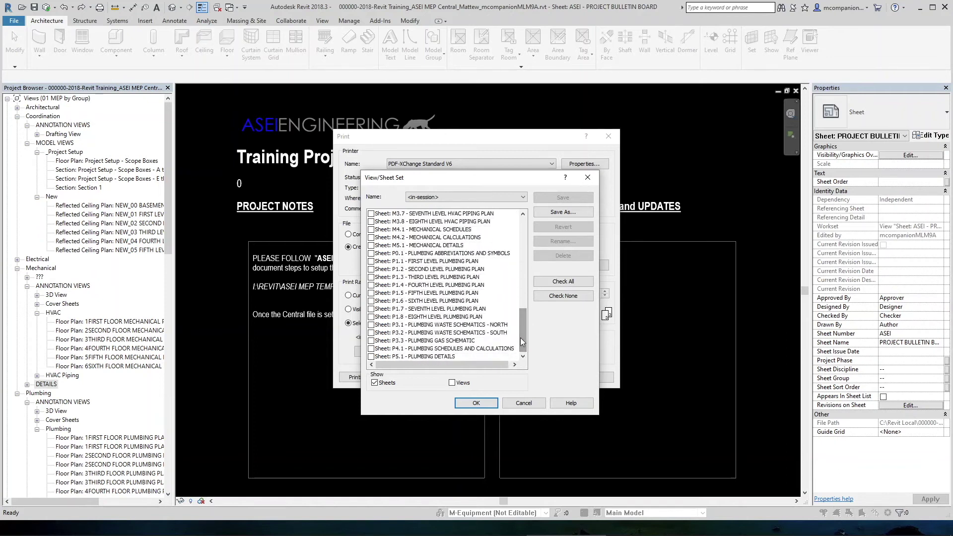
left_click(524, 213)
left_click(524, 212)
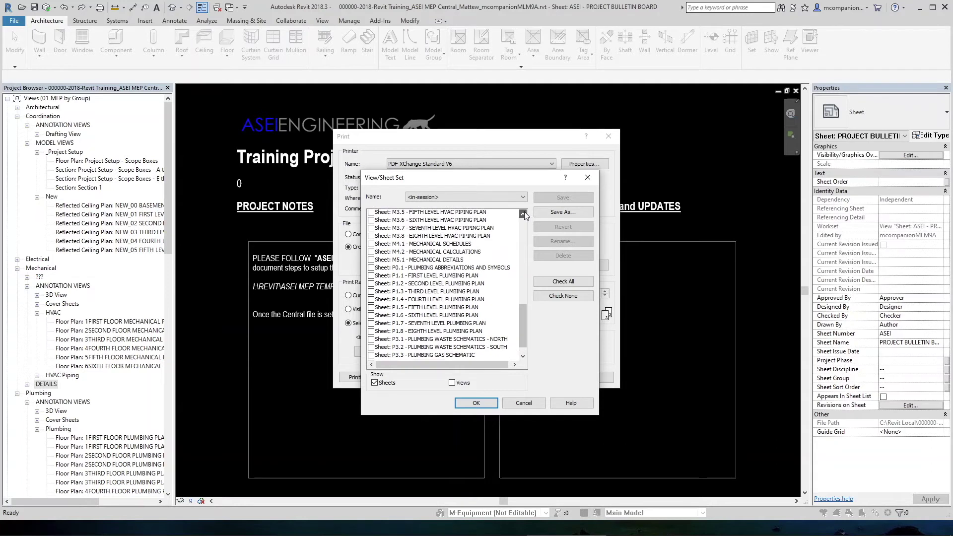
left_click(524, 213)
left_click(523, 212)
left_click(523, 213)
left_click(524, 212)
left_click(523, 212)
left_click(524, 212)
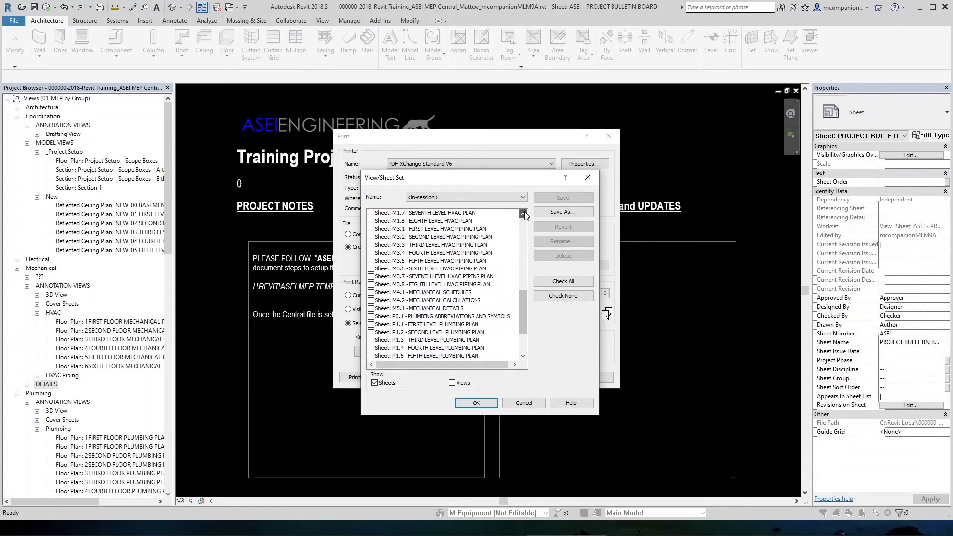
left_click(524, 212)
left_click(523, 212)
left_click(523, 213)
left_click(524, 212)
left_click(523, 212)
left_click(524, 212)
left_click(524, 212)
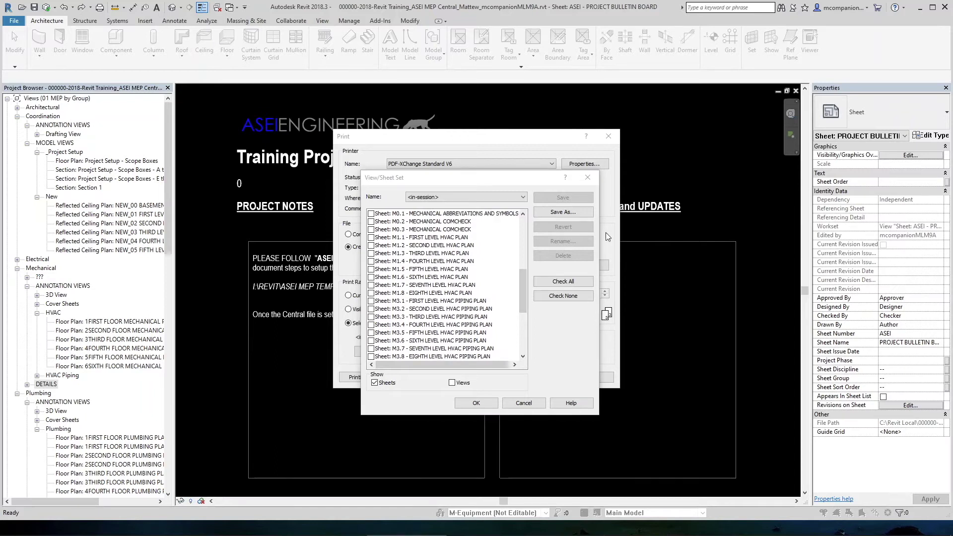
left_click(523, 214)
left_click(522, 214)
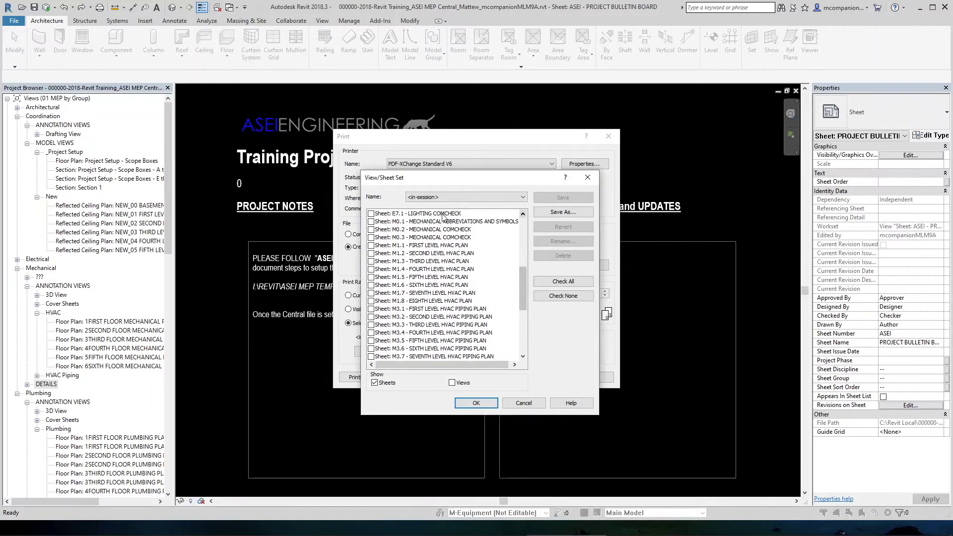
left_click(433, 222)
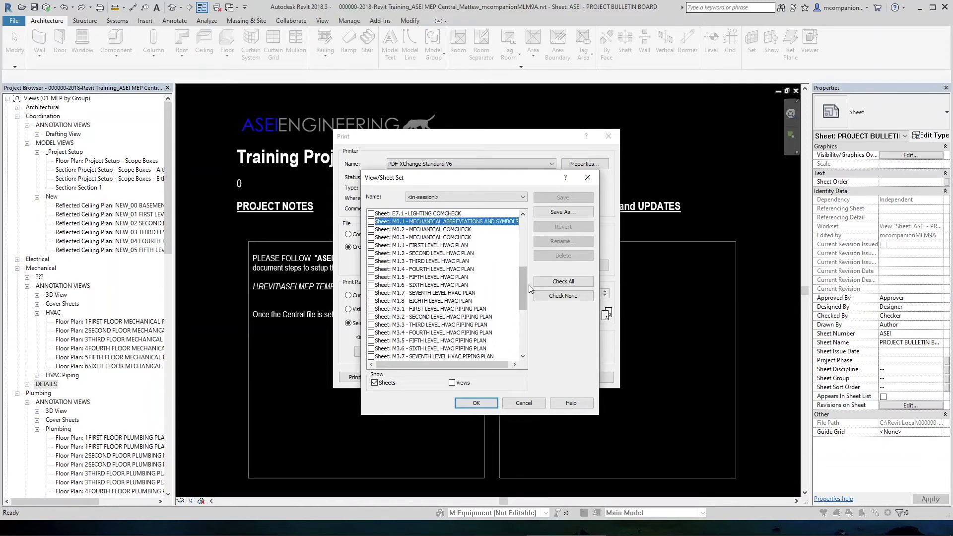
left_click_drag(523, 281, 522, 295)
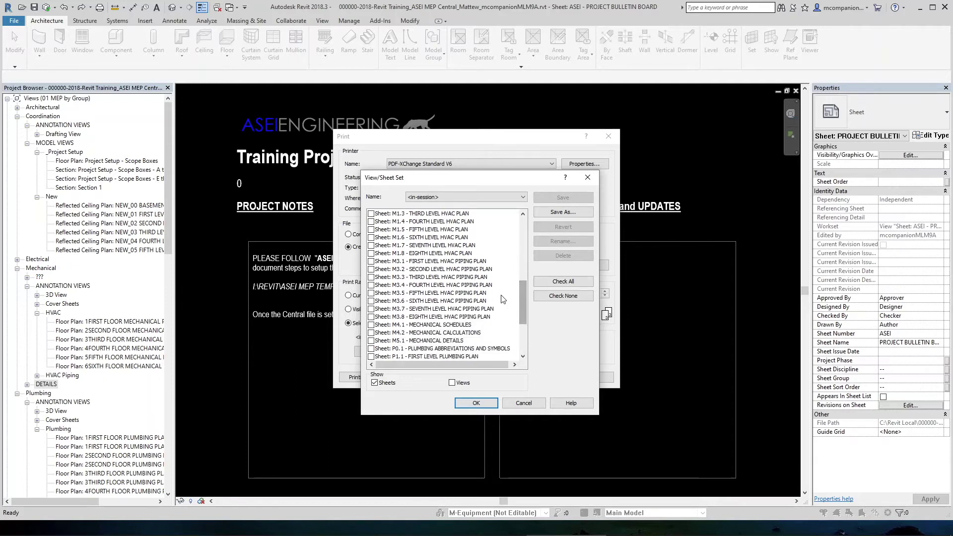
left_click(428, 341, "shift")
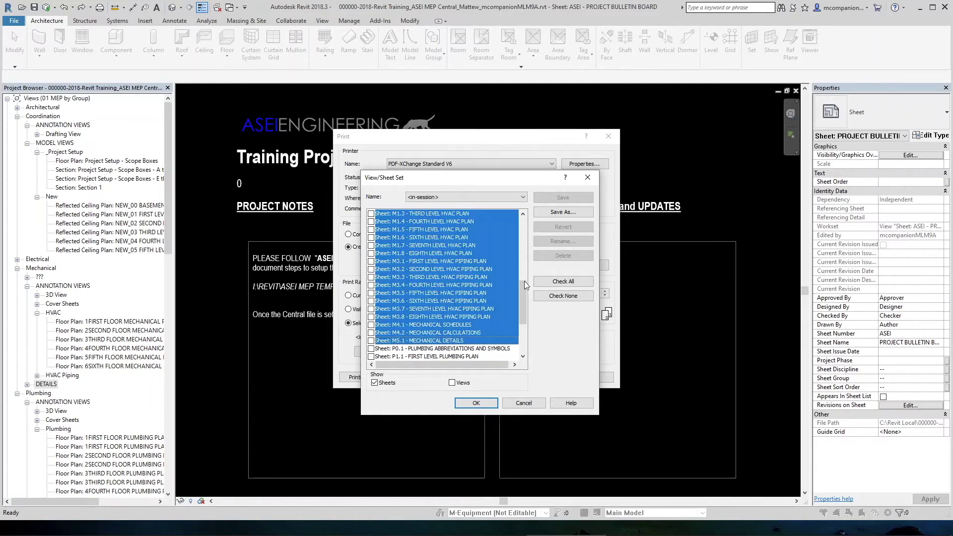
left_click_drag(525, 294, 526, 276)
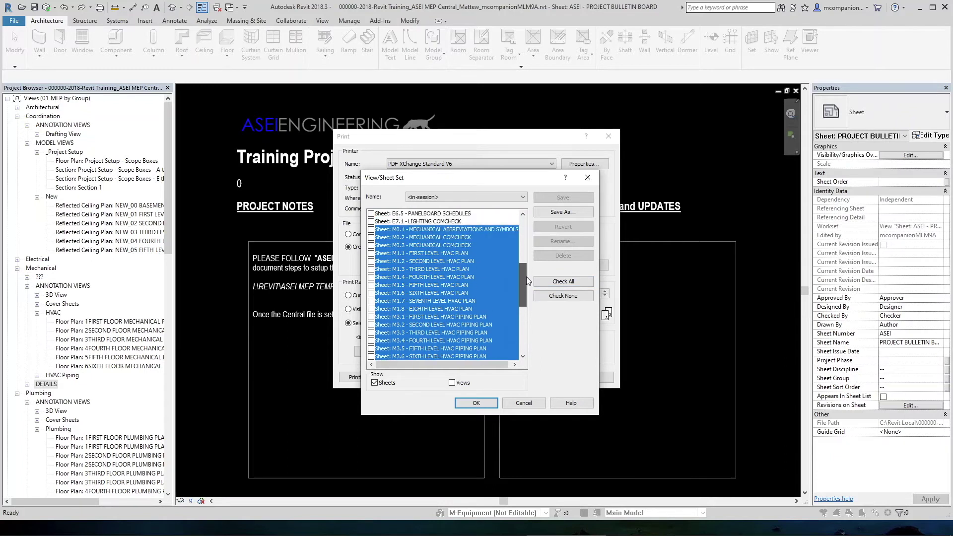
left_click(371, 253)
mouse_move(520, 291)
left_mouse_down()
mouse_move(521, 308)
mouse_move(518, 296)
left_mouse_up()
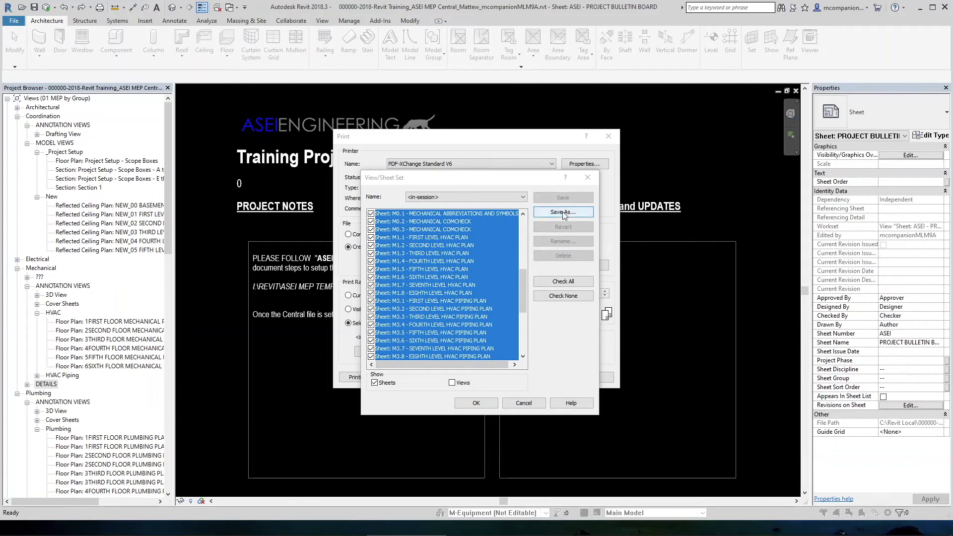
Step: Save the checked sheets as a new view/sheet set named Mechanical
left_click(563, 213)
left_click(563, 213)
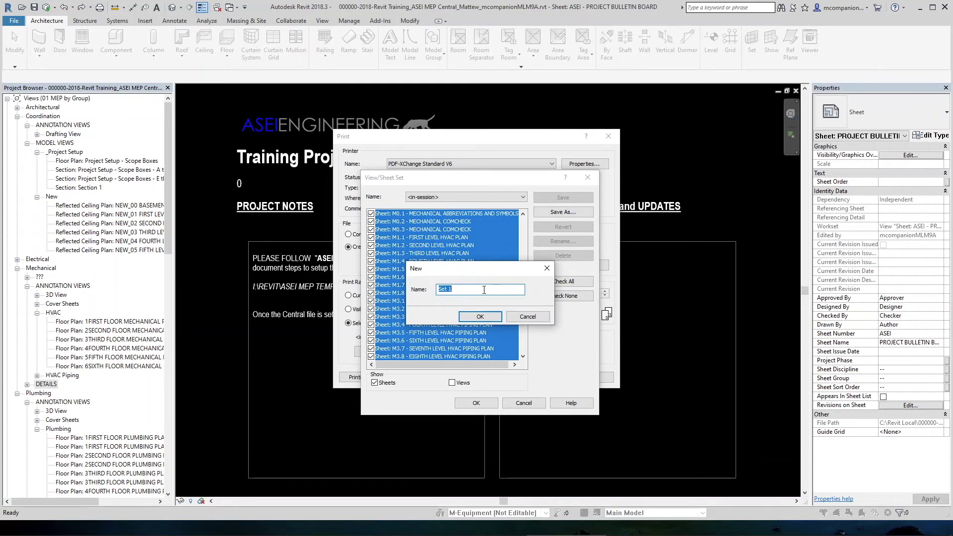
type("Mechna")
key("BackSpace")
type("anical")
left_click(480, 316)
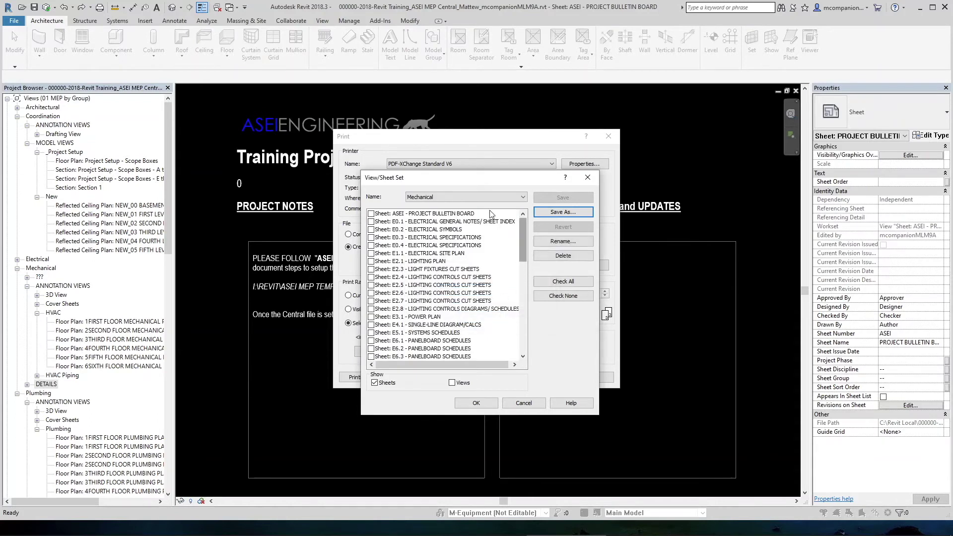
Step: Accept the Mechanical set as the print selection and combine its sheets into a single file
left_click_drag(523, 237, 529, 335)
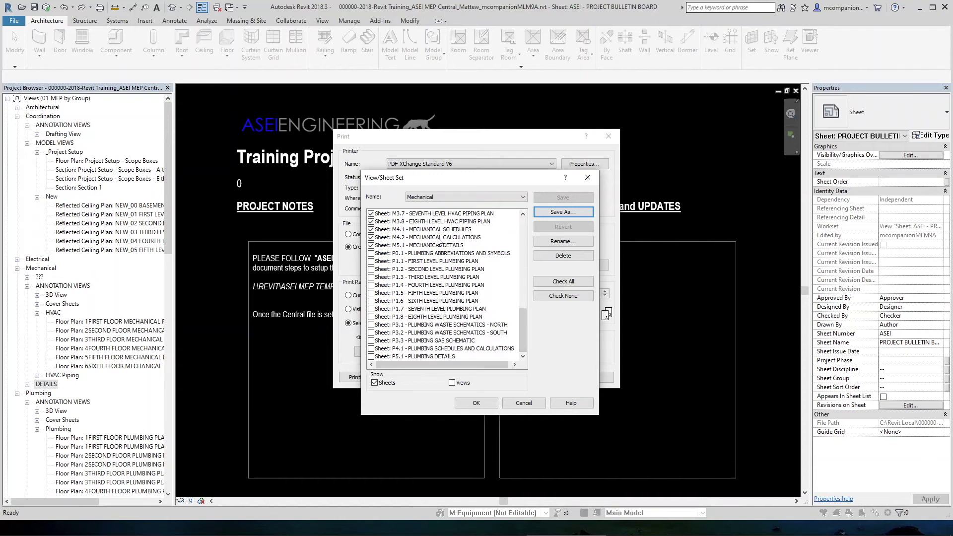
left_click_drag(525, 332, 529, 246)
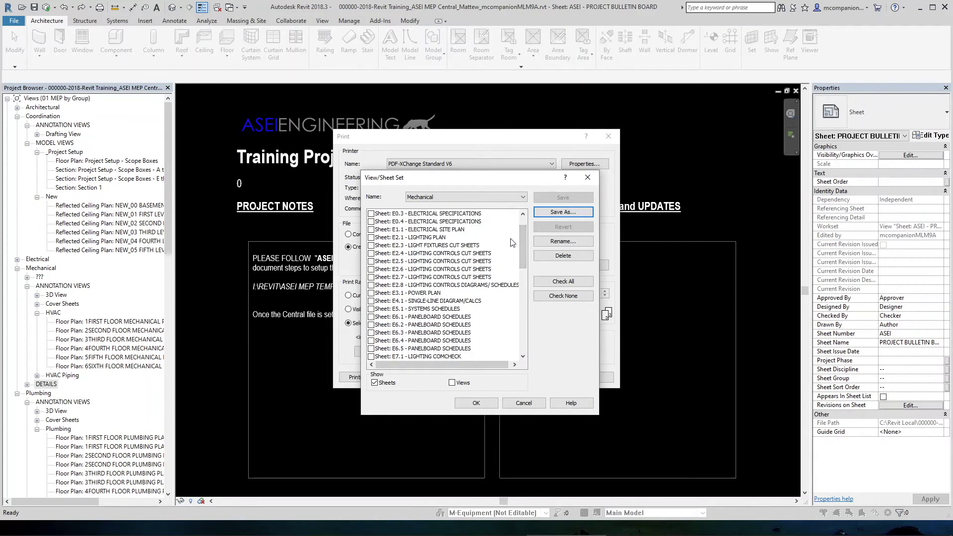
left_click_drag(521, 242, 522, 240)
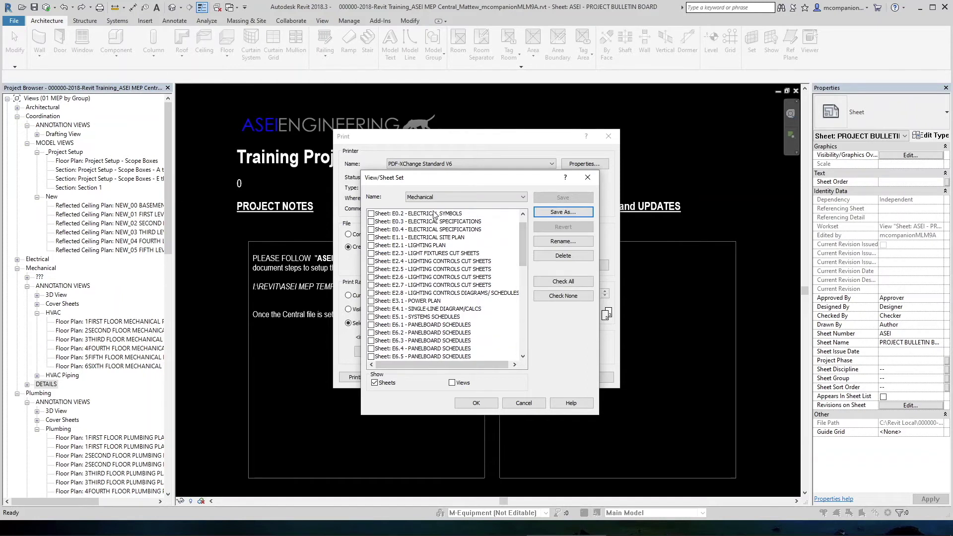
left_click_drag(523, 245, 525, 270)
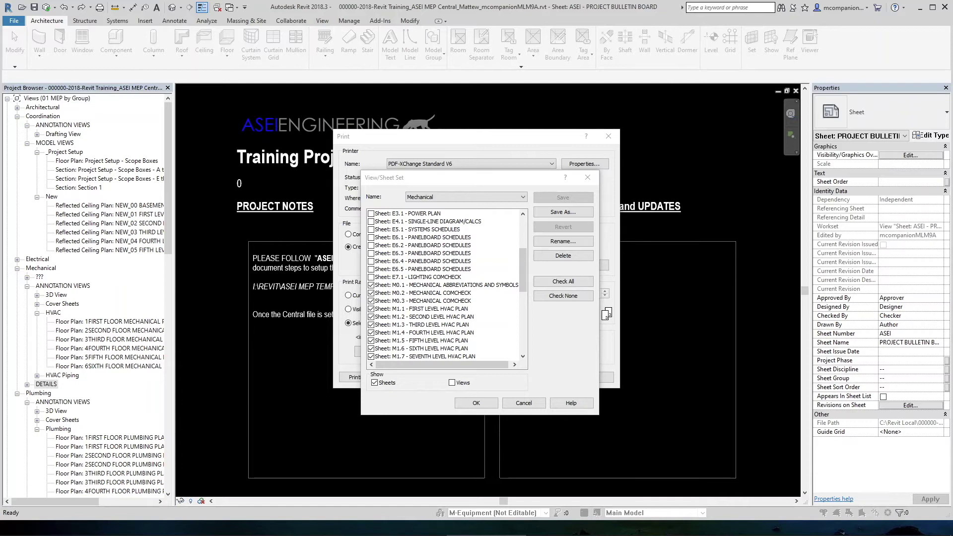
left_click(476, 403)
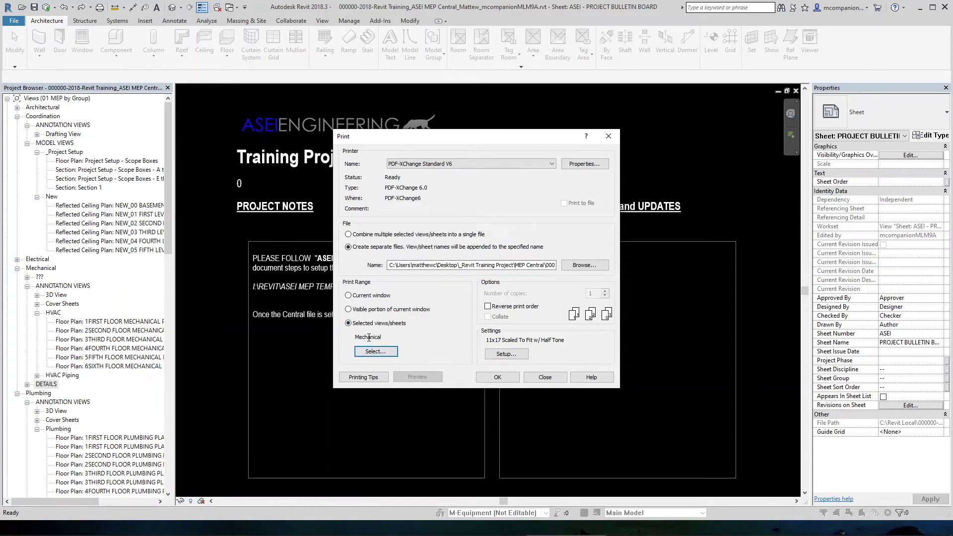
left_click(348, 234)
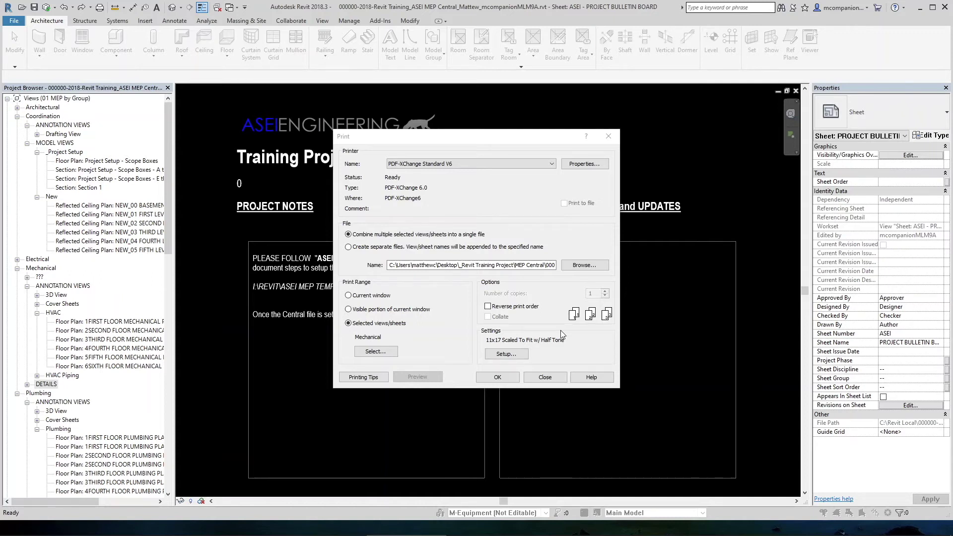
Step: Reopen the Mechanical set with views hidden and review which sheets it includes
left_click(377, 351)
left_click(454, 197)
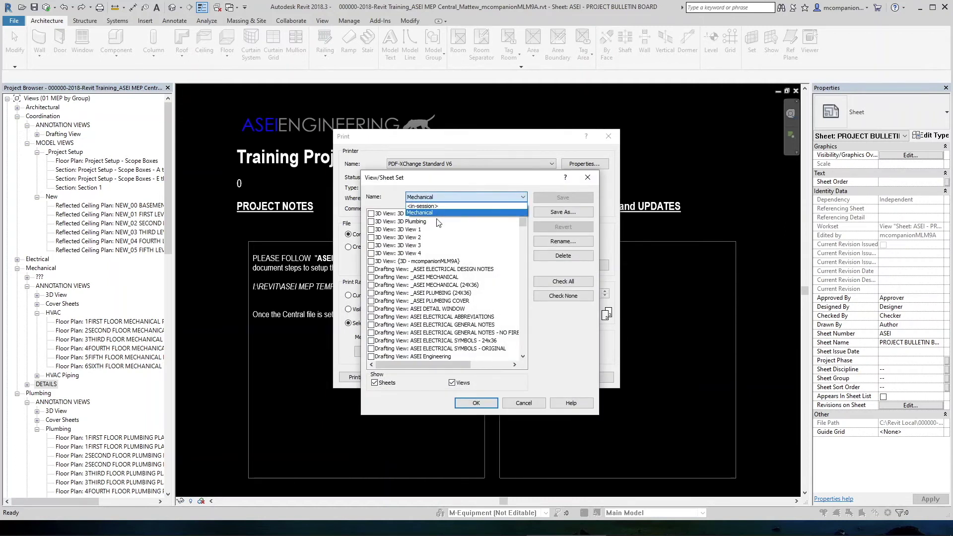
left_click(475, 195)
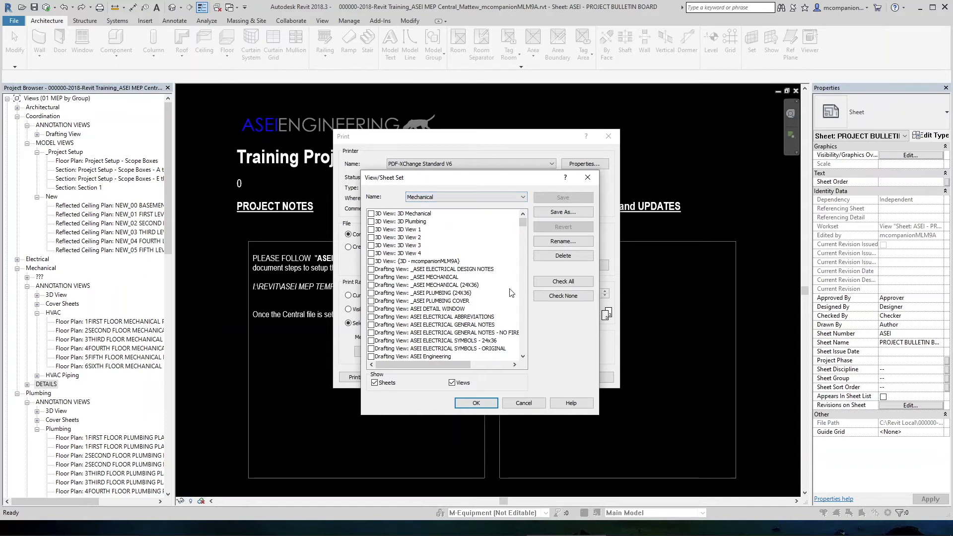
left_click(451, 382)
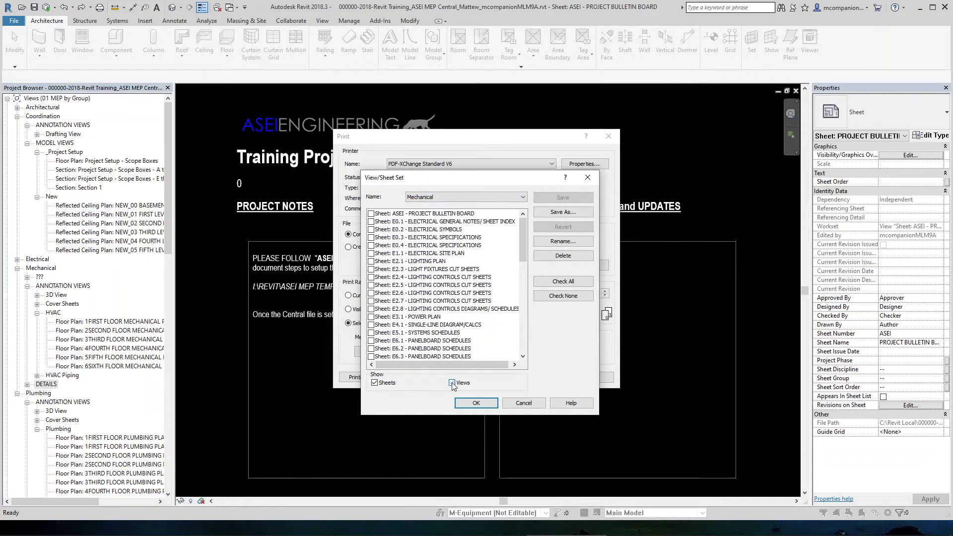
left_click_drag(522, 246, 524, 307)
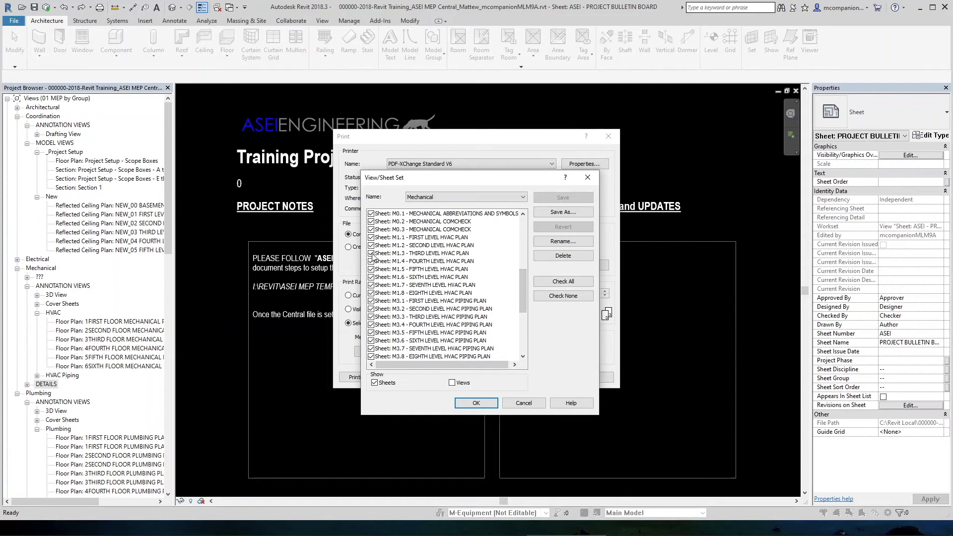
mouse_move(523, 297)
left_mouse_down()
mouse_move(522, 309)
mouse_move(522, 285)
mouse_move(522, 308)
mouse_move(522, 296)
mouse_move(531, 301)
mouse_move(520, 314)
mouse_move(522, 279)
mouse_move(523, 306)
mouse_move(525, 288)
mouse_move(524, 298)
left_mouse_up()
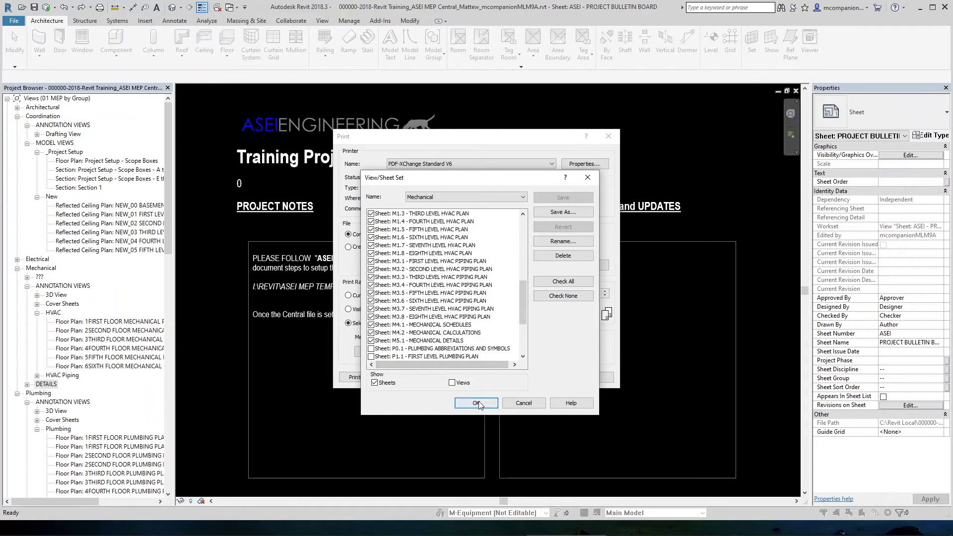
left_click(476, 402)
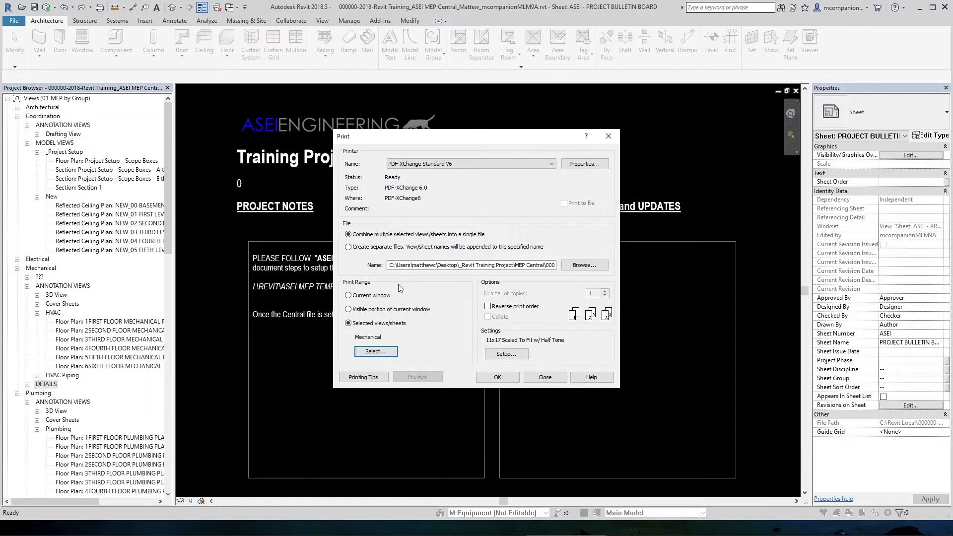
Step: Choose the 30x42 Full Size w/ Half Tone configuration in the print setup
left_click(506, 353)
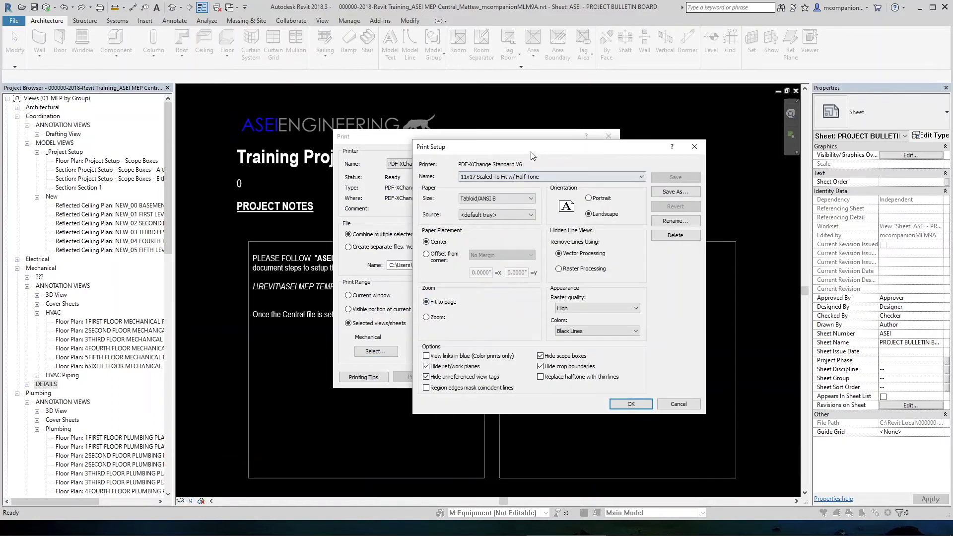
left_click(542, 178)
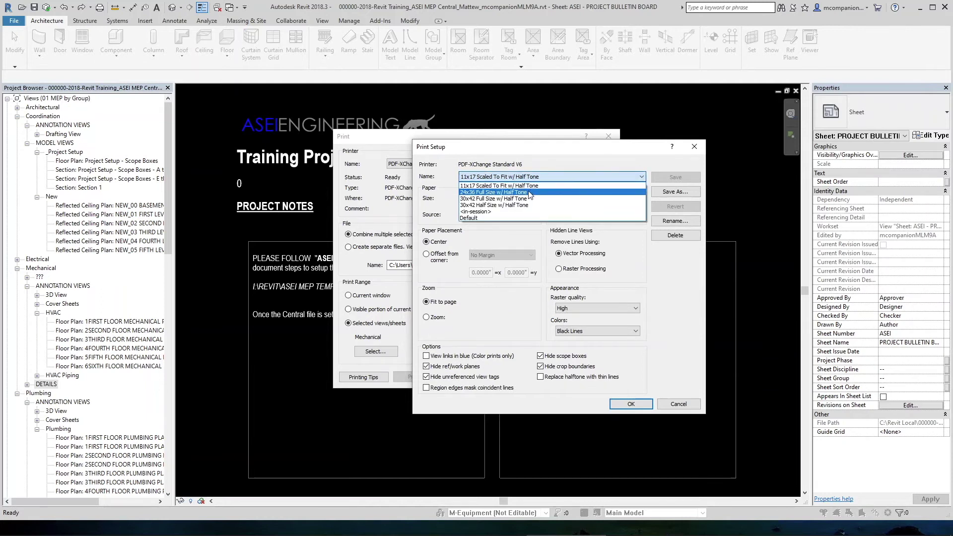
left_click(480, 199)
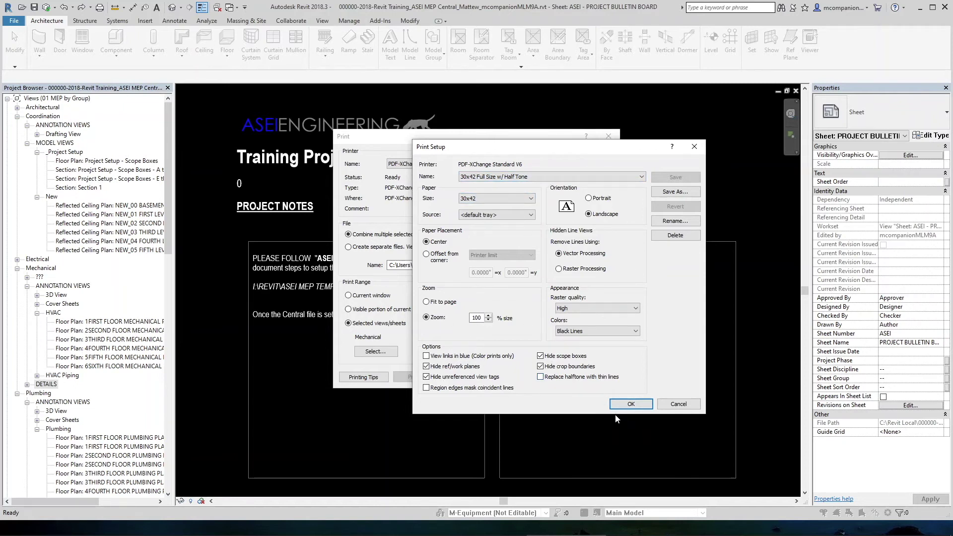
Step: Confirm the 30x42 Full Size w/ Half Tone print setup and start printing the Mechanical set to PDF
left_click(504, 177)
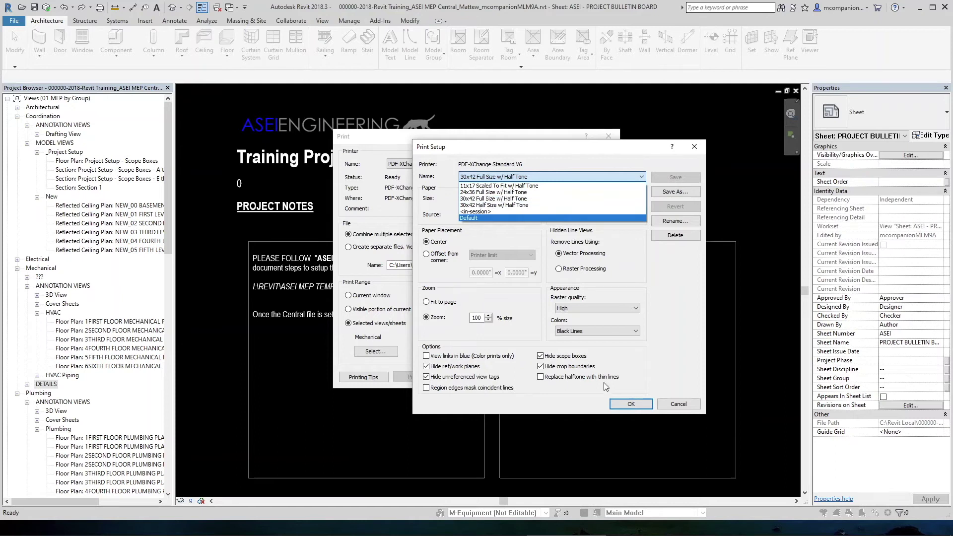
left_click(475, 199)
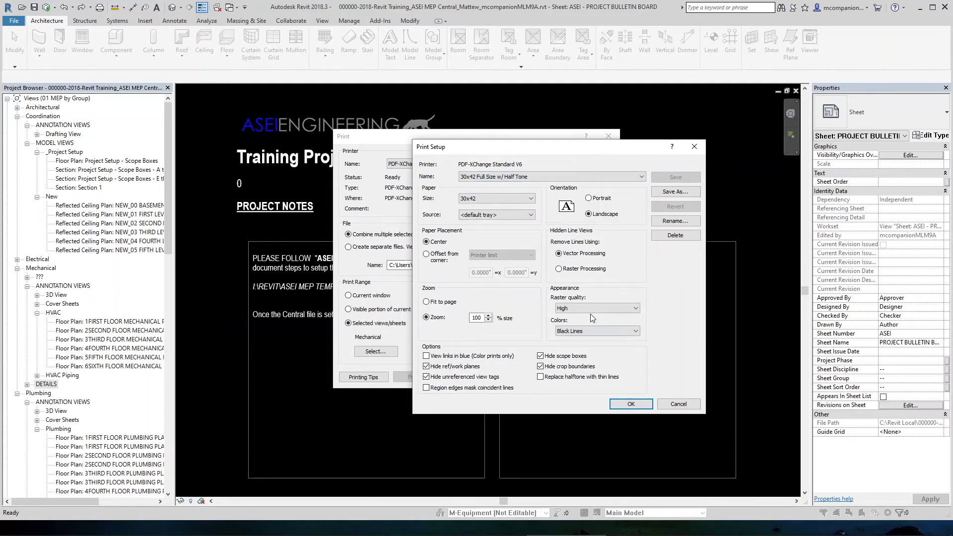
left_click(635, 405)
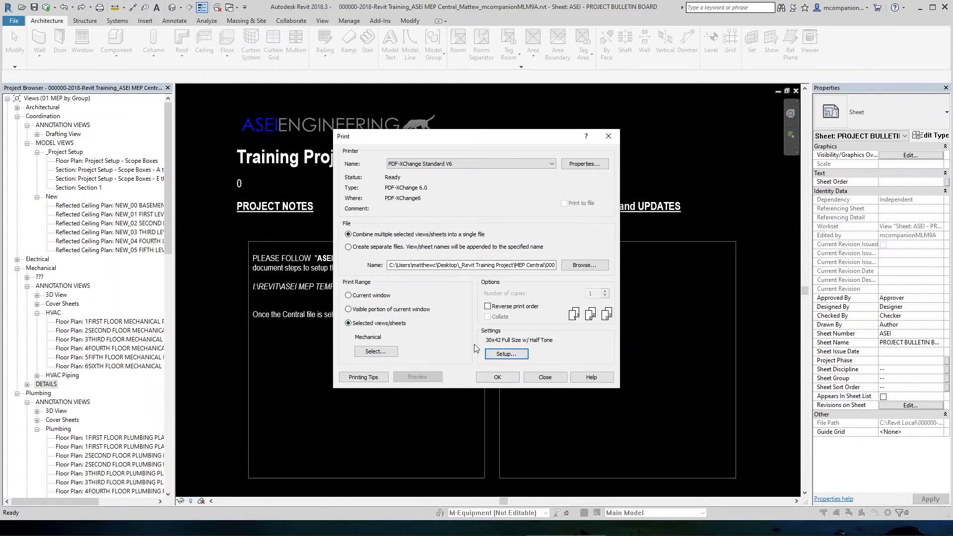
left_click(497, 377)
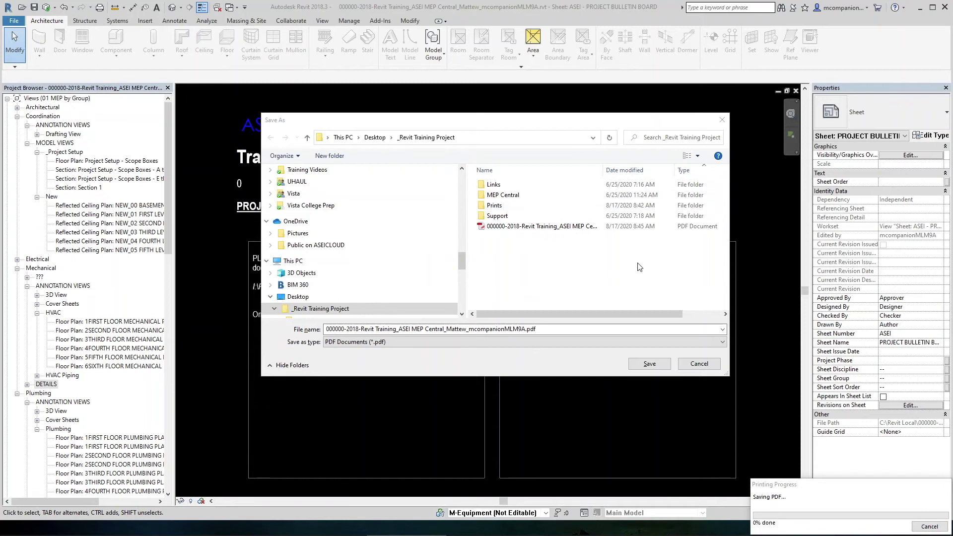
Step: Browse to the Prints folder inside _Revit Training Project on the Desktop as the PDF's save location
left_click(358, 125)
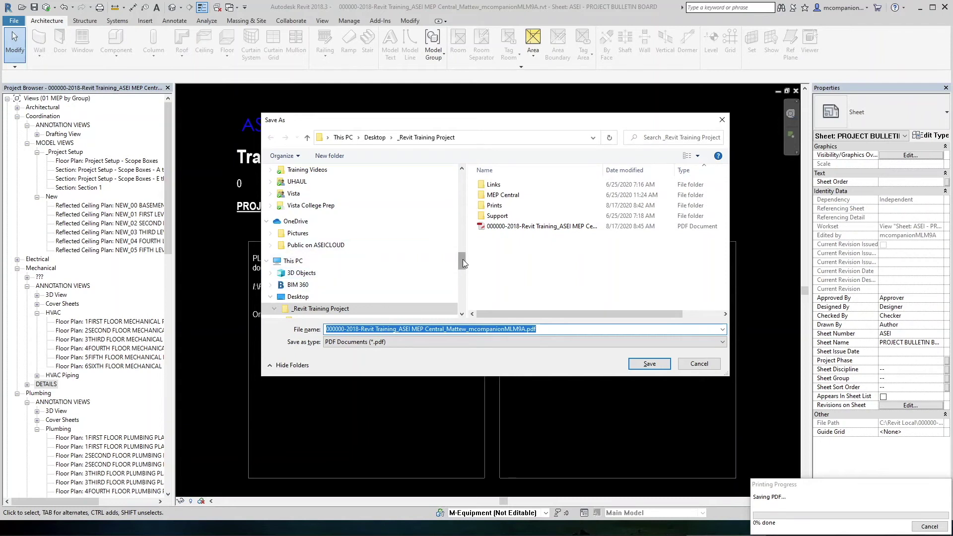
left_click_drag(463, 263, 463, 272)
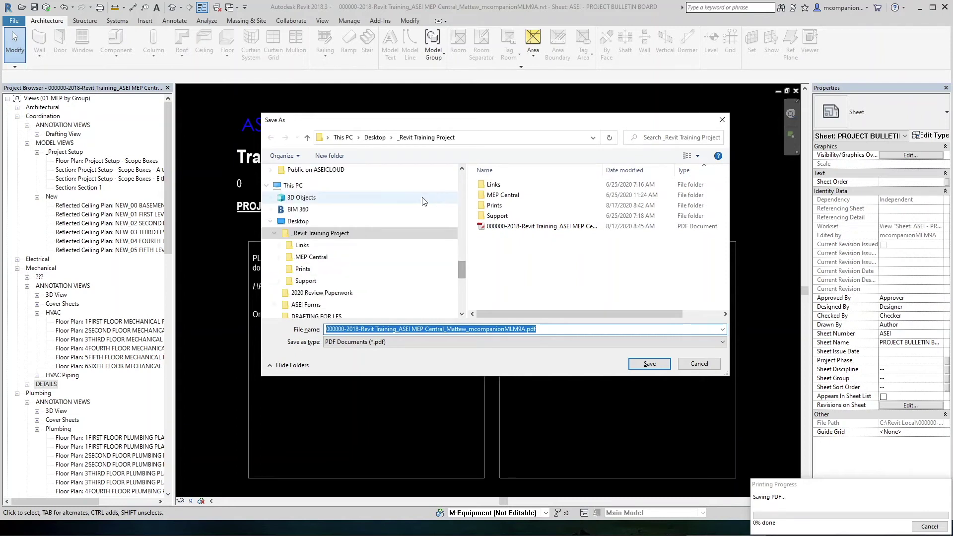
left_click(281, 219)
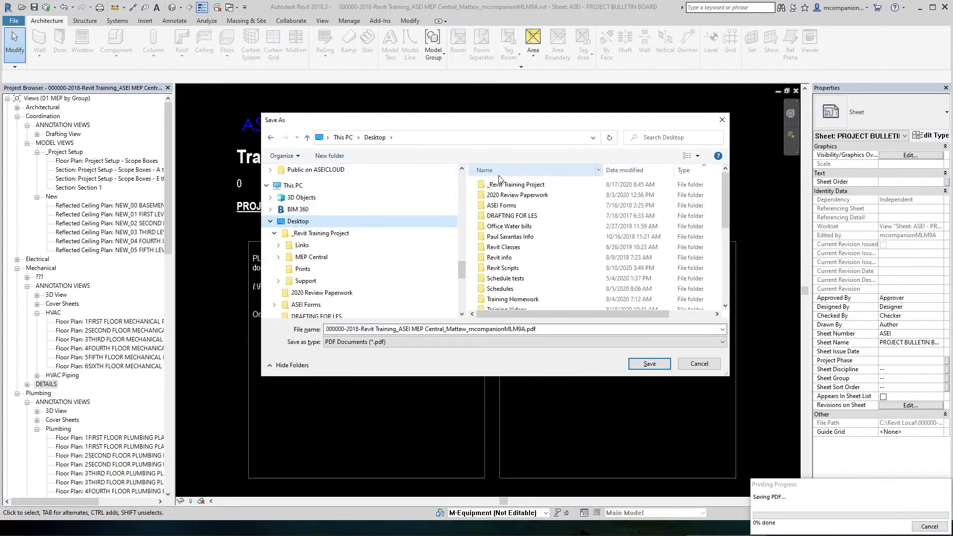
double_click(522, 185)
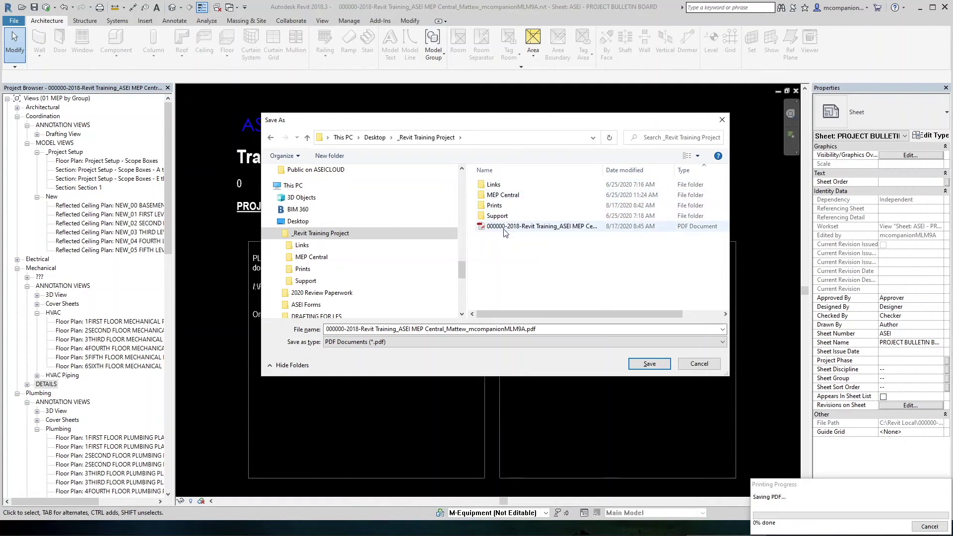
right_click(509, 247)
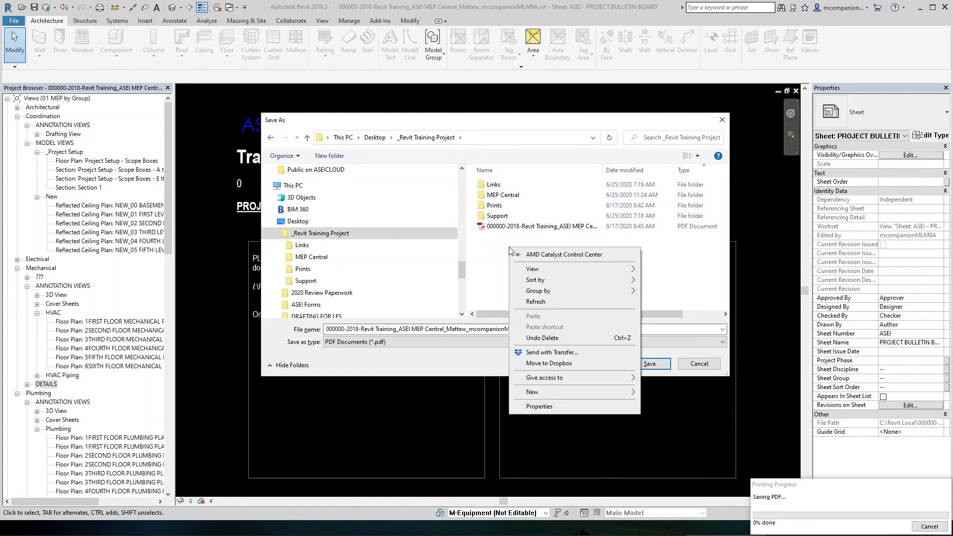
left_click(490, 256)
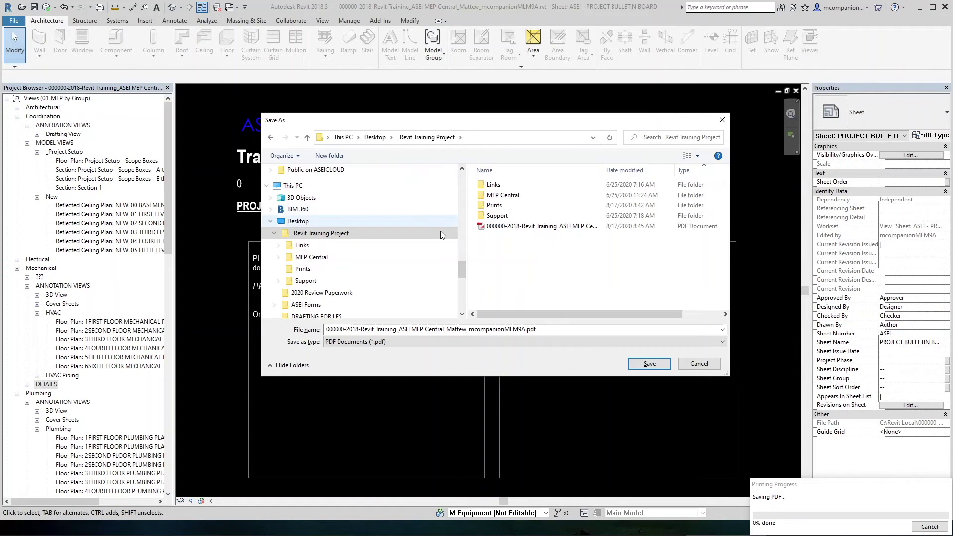
double_click(494, 207)
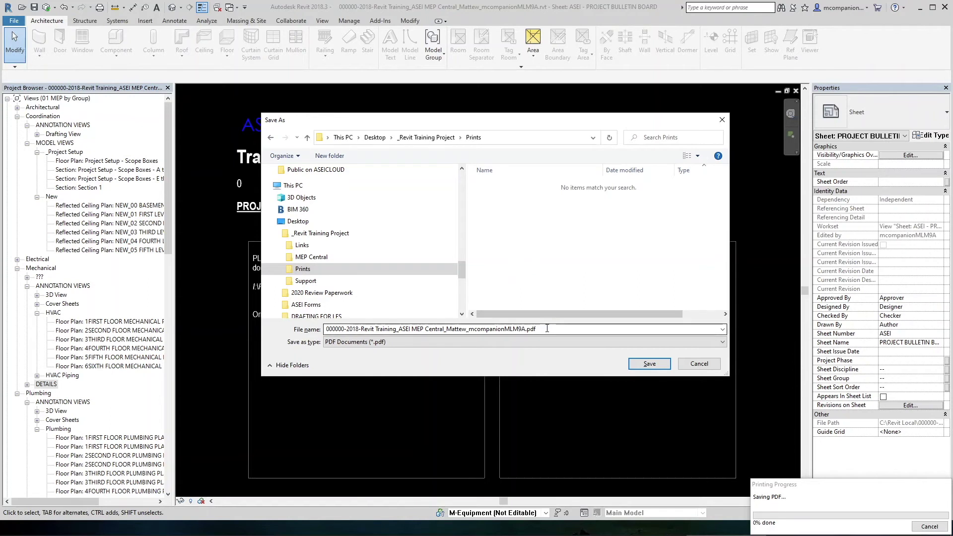
left_click(524, 330)
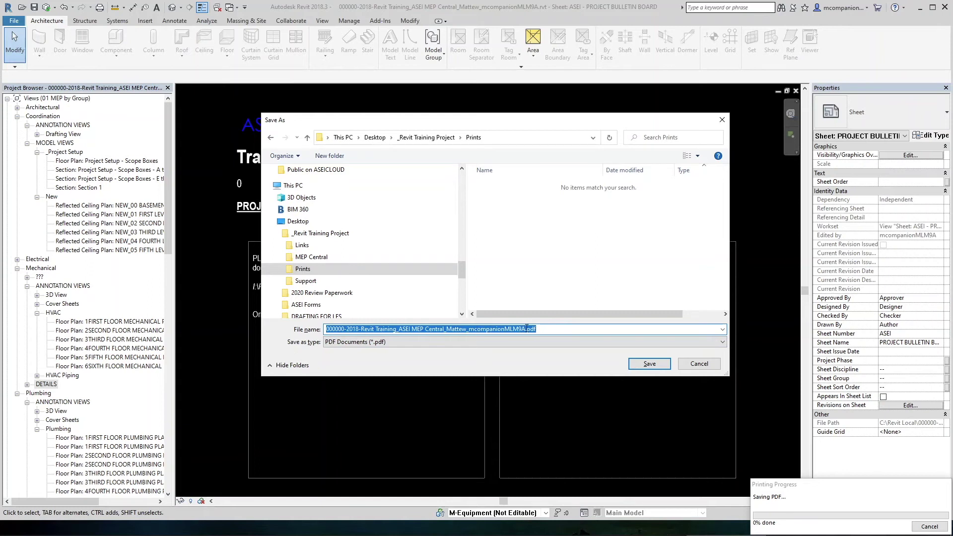
left_click_drag(525, 329, 454, 330)
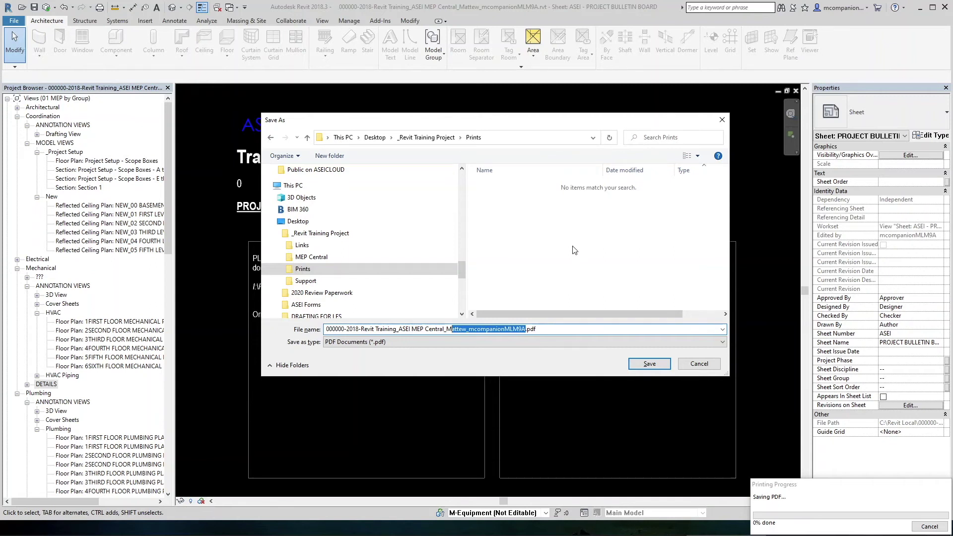
type("echanica")
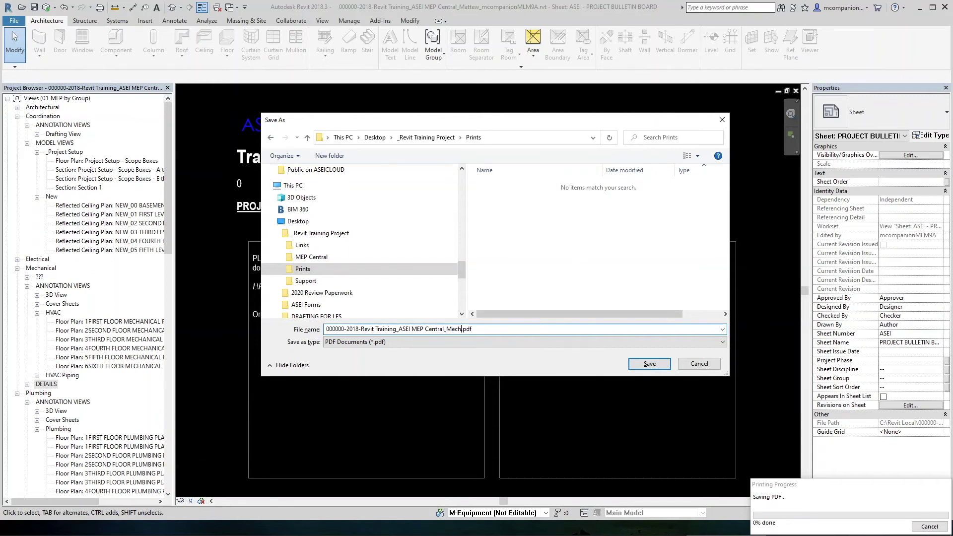
type("l")
left_click(648, 365)
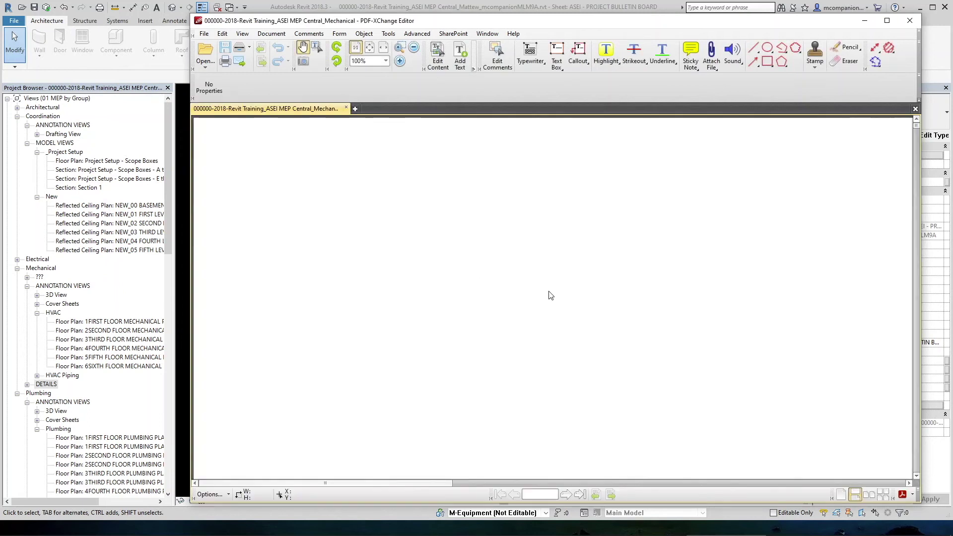
Step: Fit the printed PDF's page to the viewer, look through the mechanical sheets, and close the PDF
left_click(369, 48)
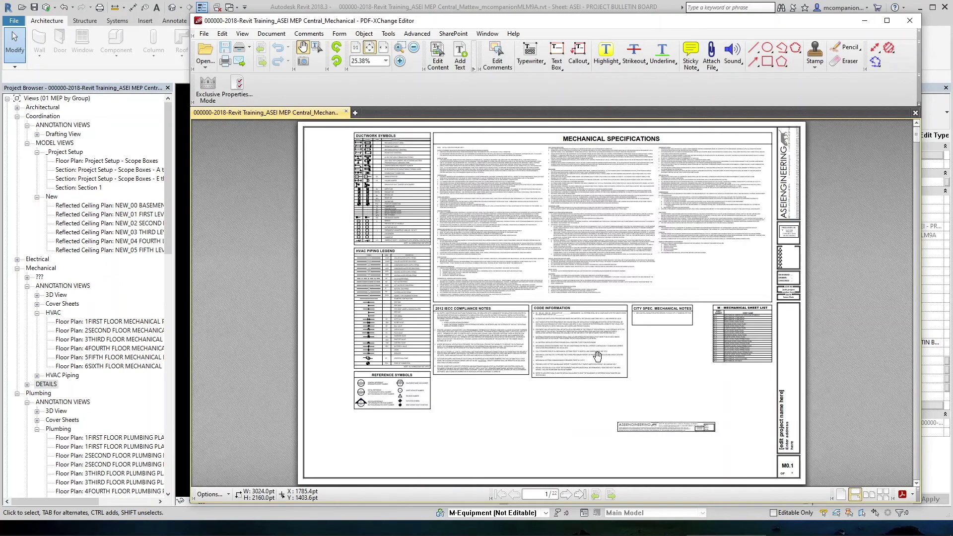
scroll(578, 338, "down", 15)
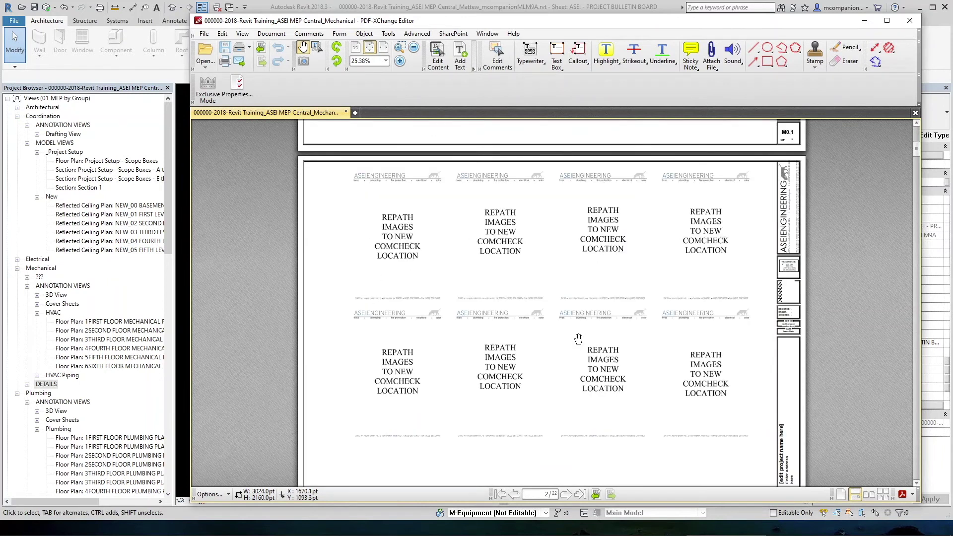
scroll(578, 338, "down", 10)
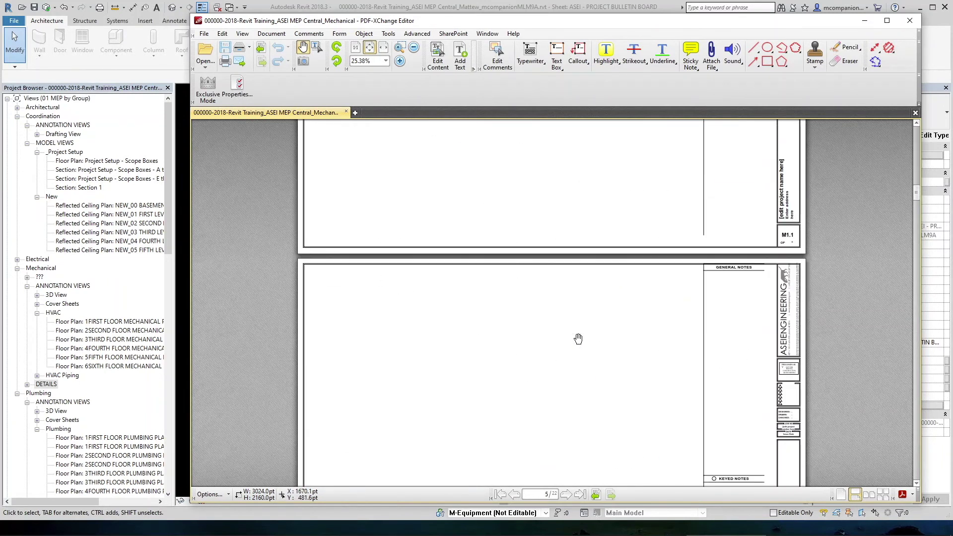
scroll(579, 339, "up", 20)
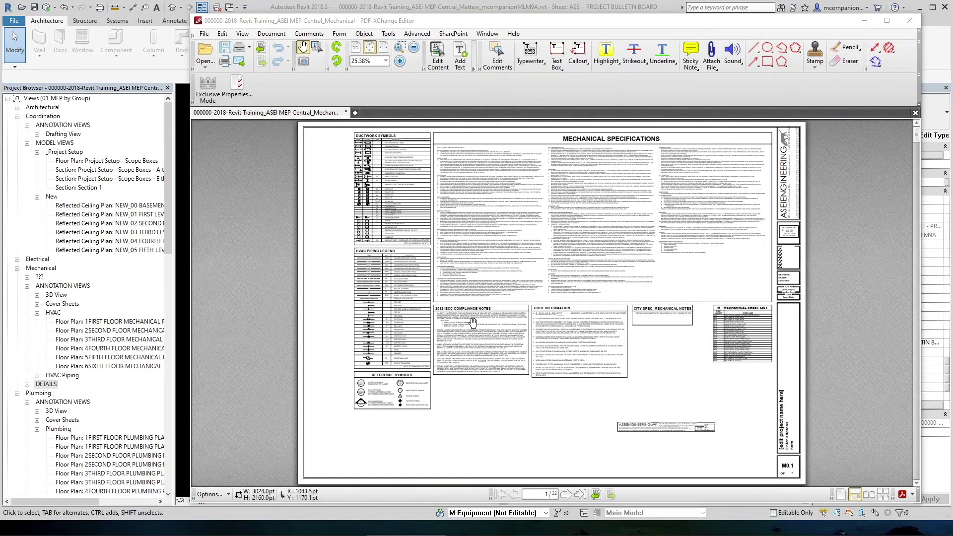
left_click(472, 323)
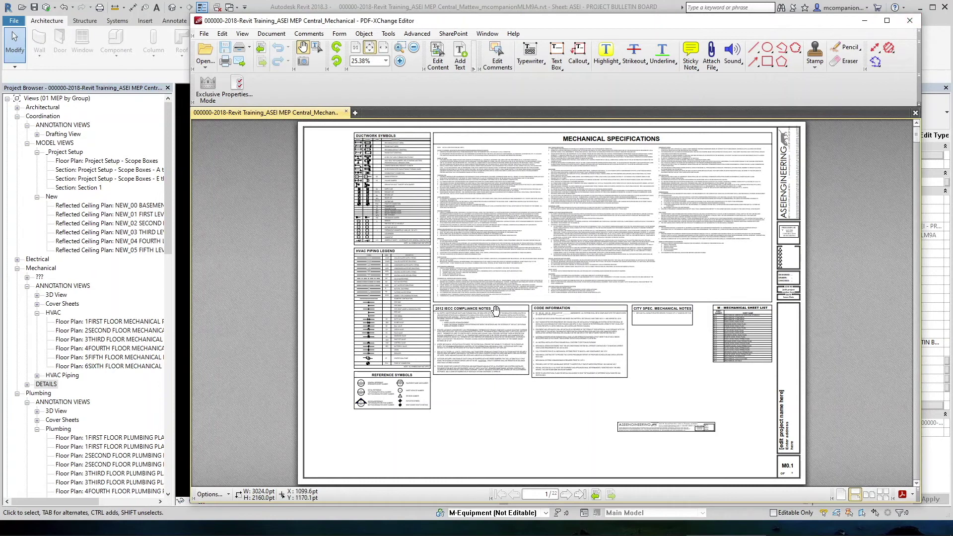
left_click(909, 21)
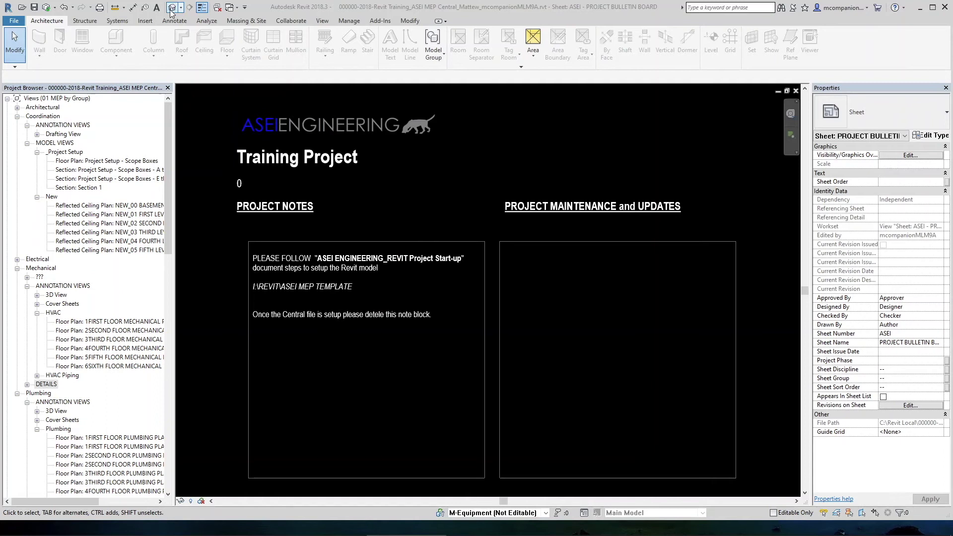
Step: Open a new print job on the Oce PlotWave 360 plotter using the 30x42 Full Size w/ Half Tone setup
left_click(99, 8)
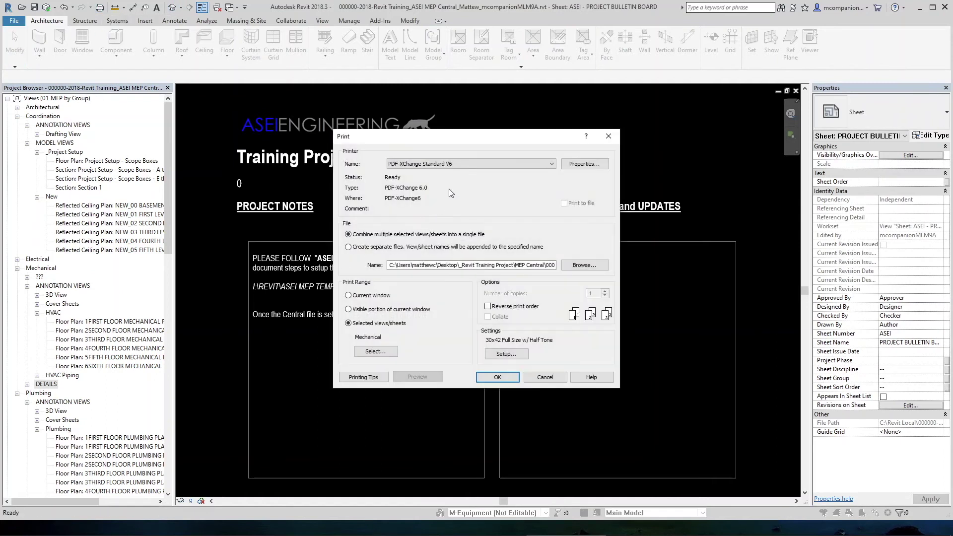
left_click(472, 168)
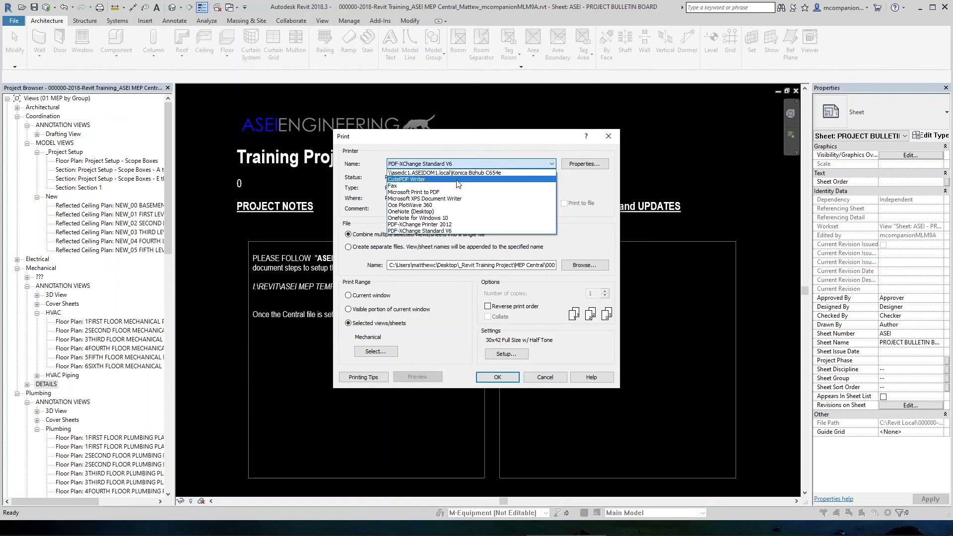
left_click(410, 206)
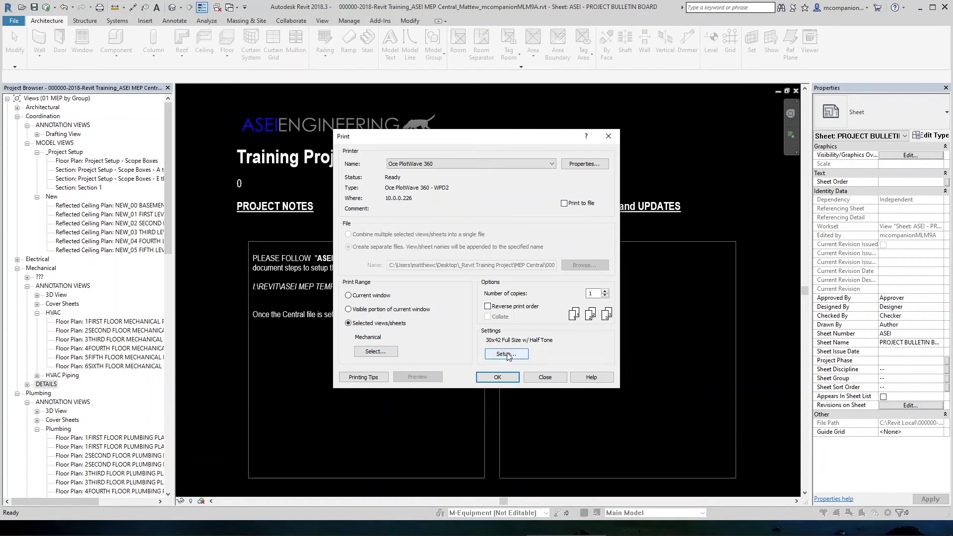
left_click(503, 355)
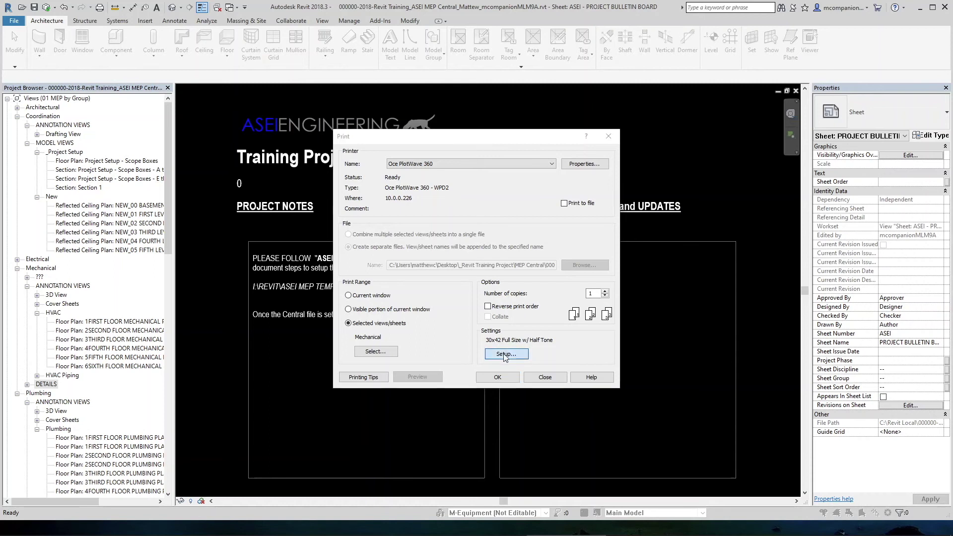
left_click(504, 178)
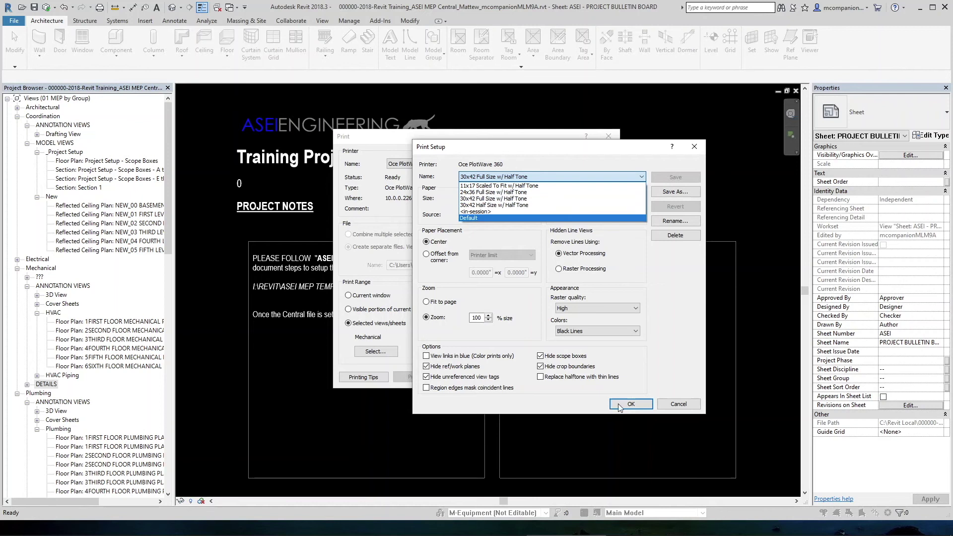
left_click(482, 198)
left_click(630, 404)
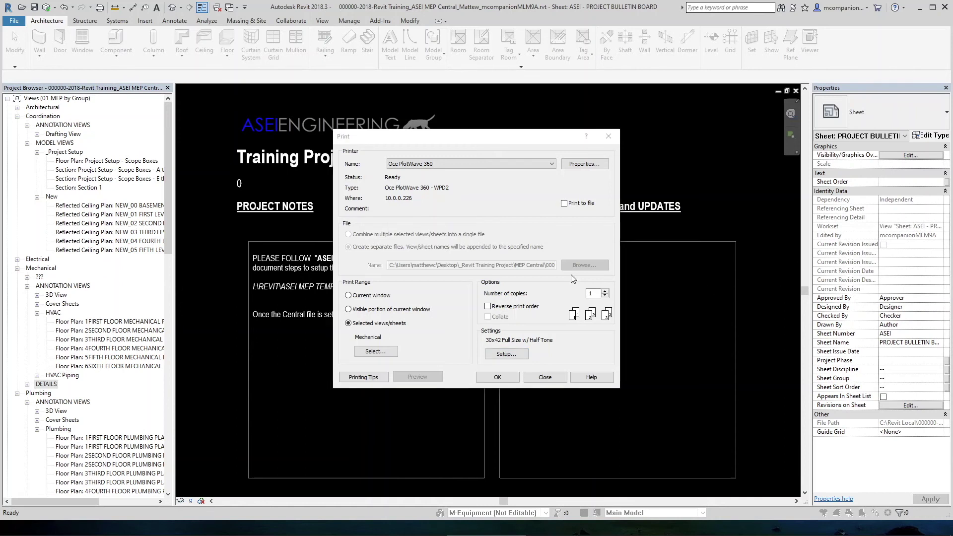
Step: Change the printer of the print job to the Konica Bizhub C654e
left_click(488, 165)
left_click(472, 163)
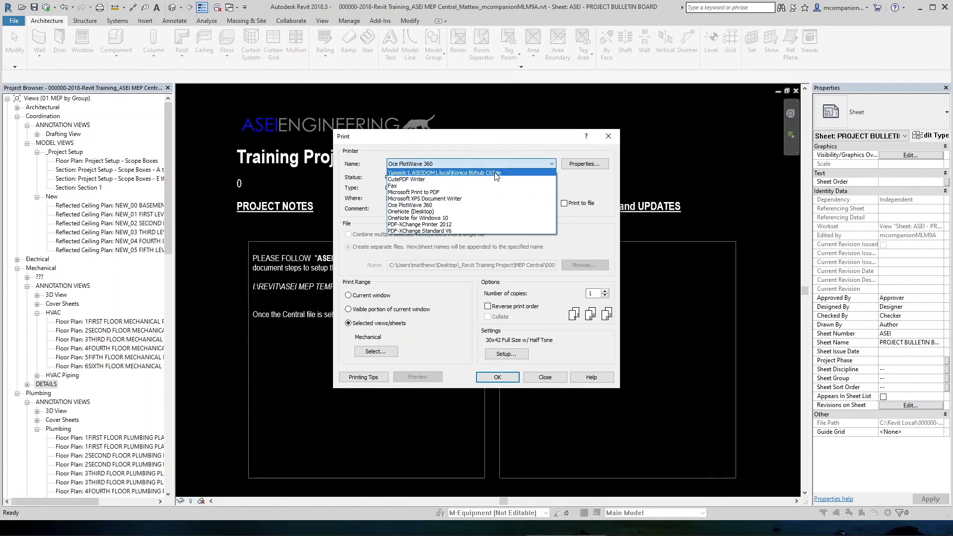
left_click(458, 173)
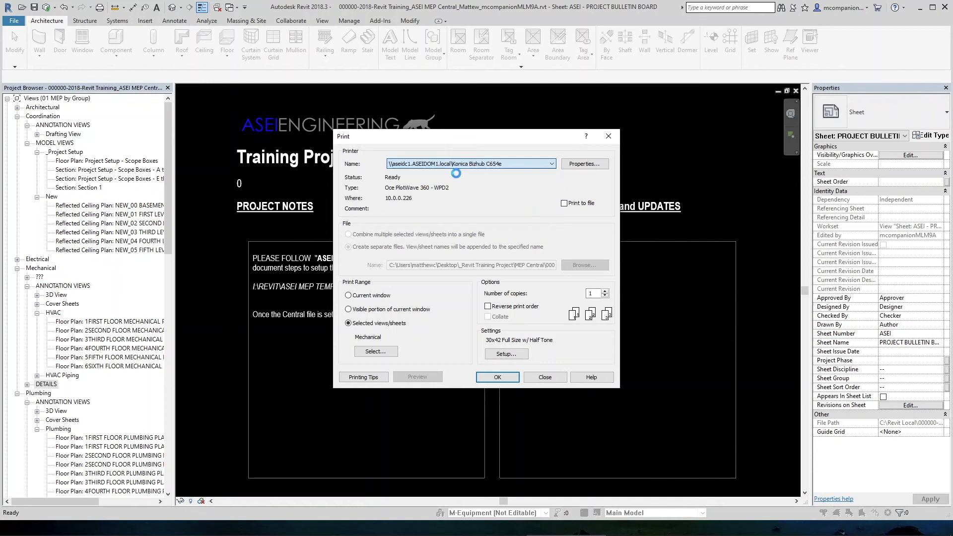
left_click(537, 289)
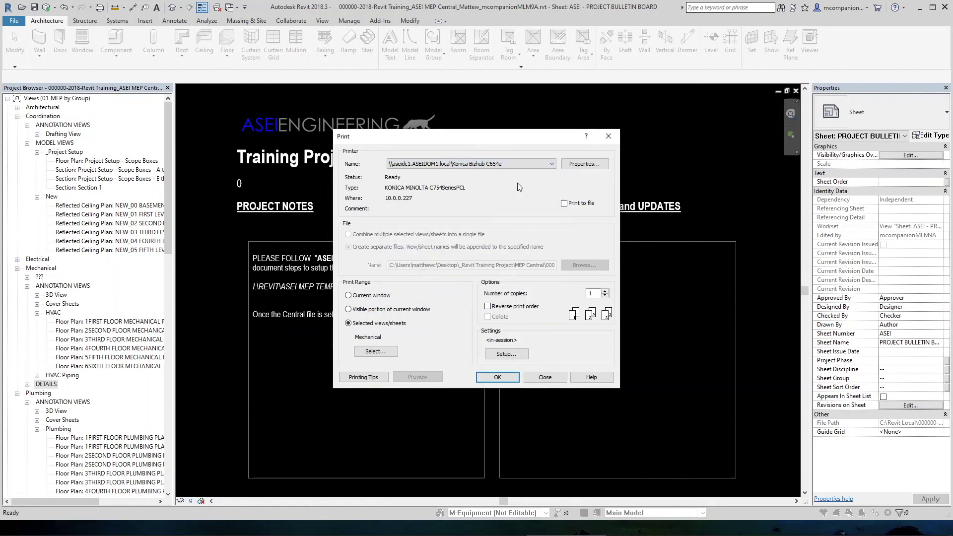
left_click(466, 165)
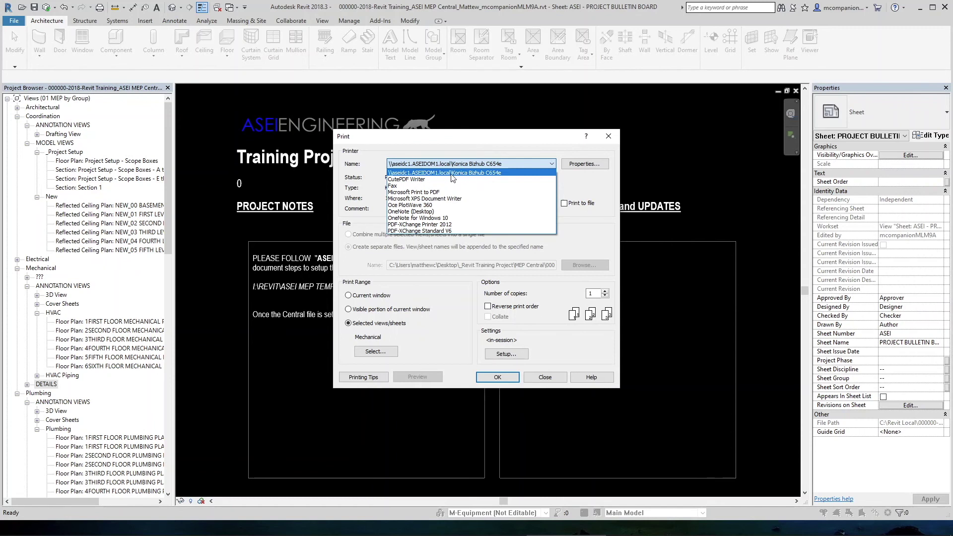
left_click(464, 172)
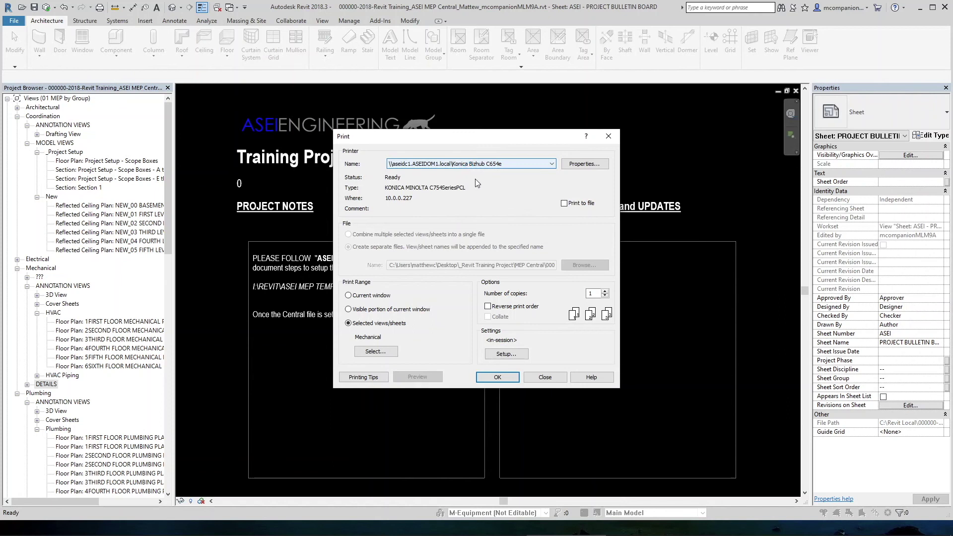
Step: Set the print range to the visible portion of the current window with the 11x17 Scaled To Fit w/ Half Tone setup, and close without printing
left_click(380, 310)
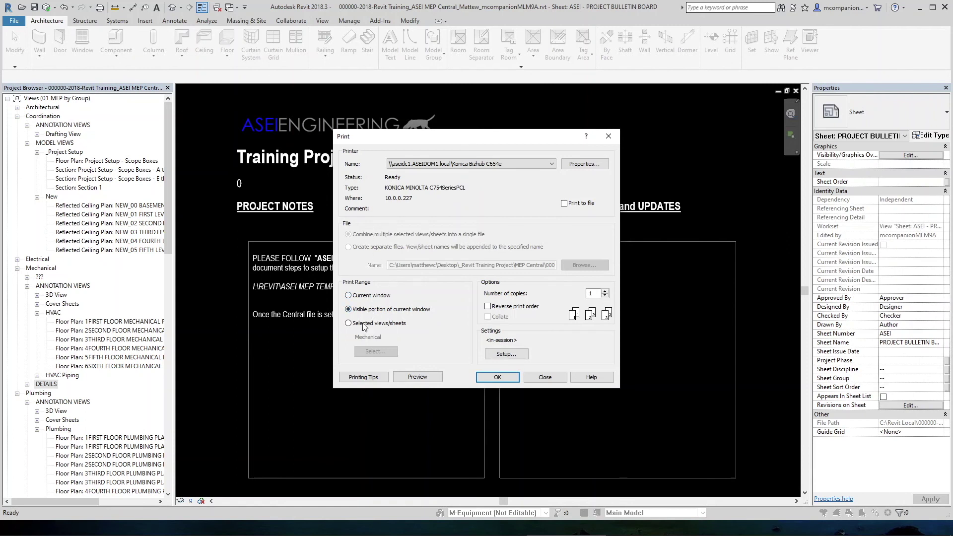
left_click(352, 311)
left_click(506, 353)
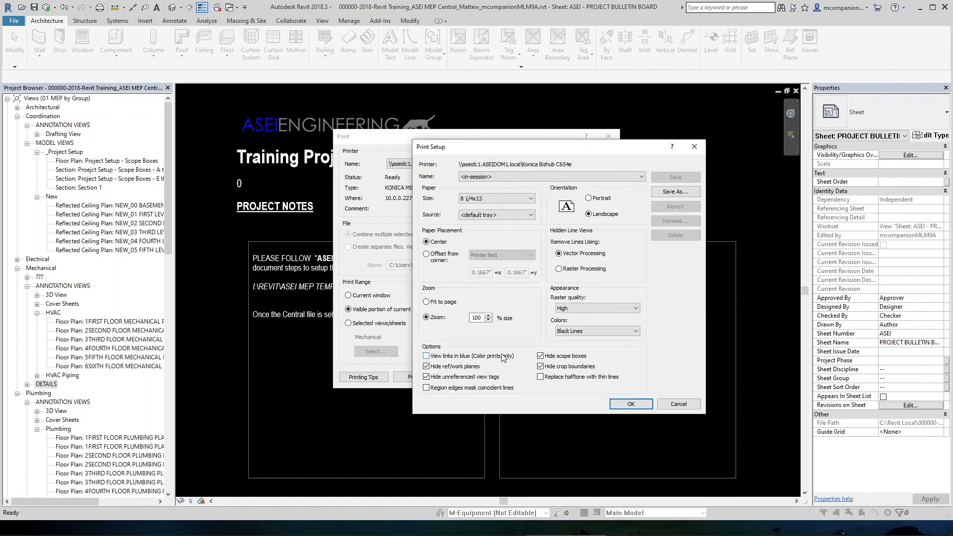
left_click(508, 177)
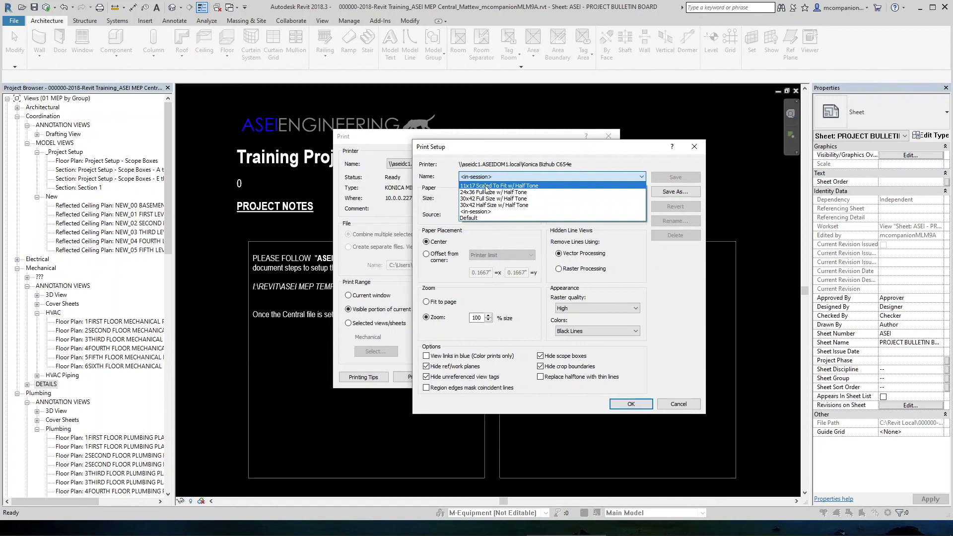
key("Escape")
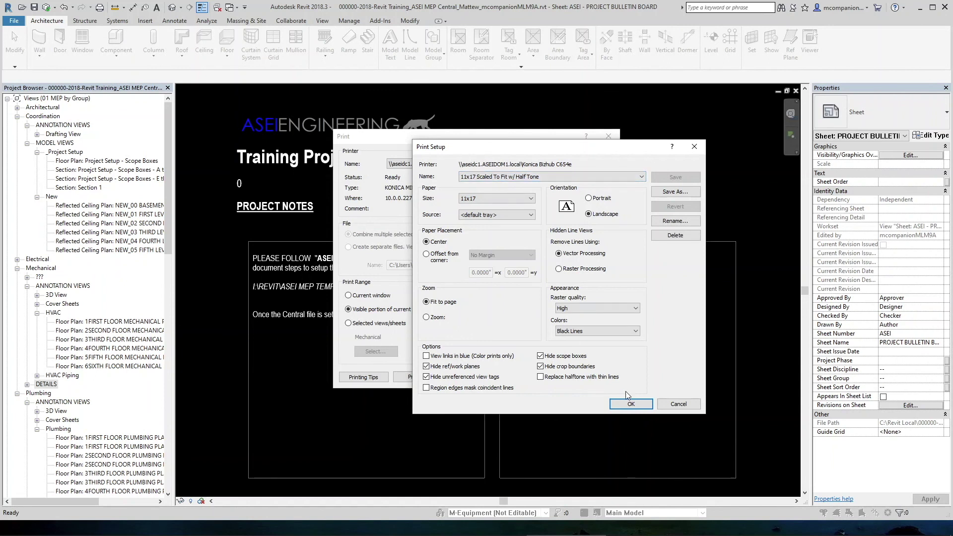
left_click(639, 406)
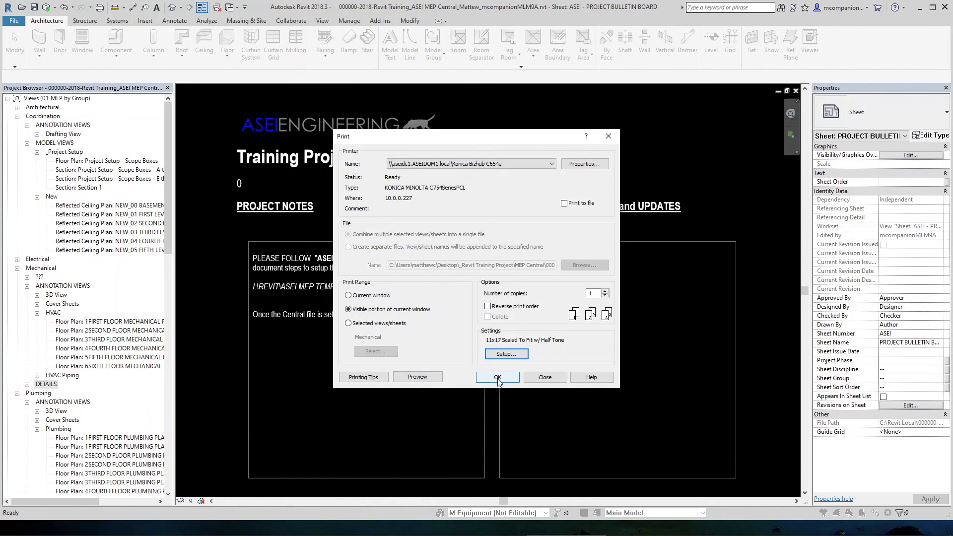
left_click(545, 377)
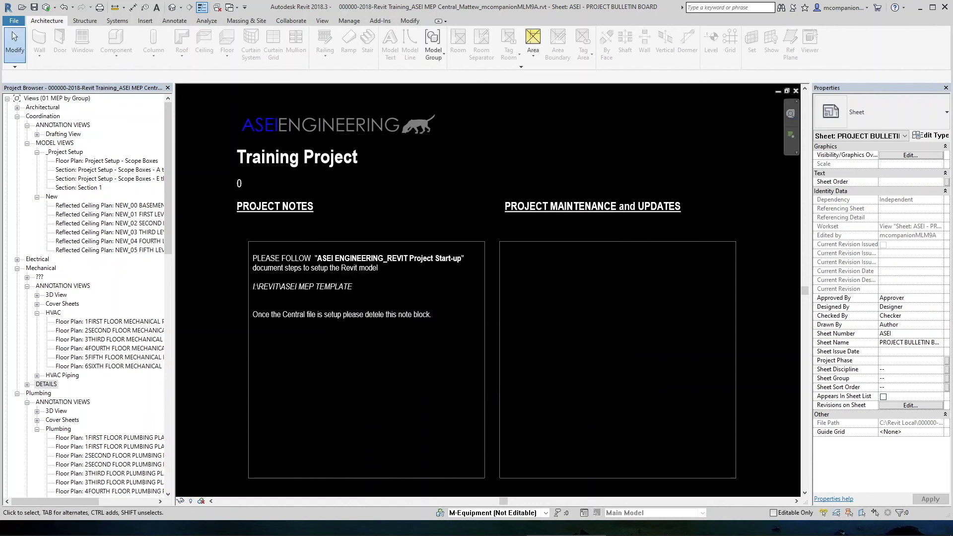